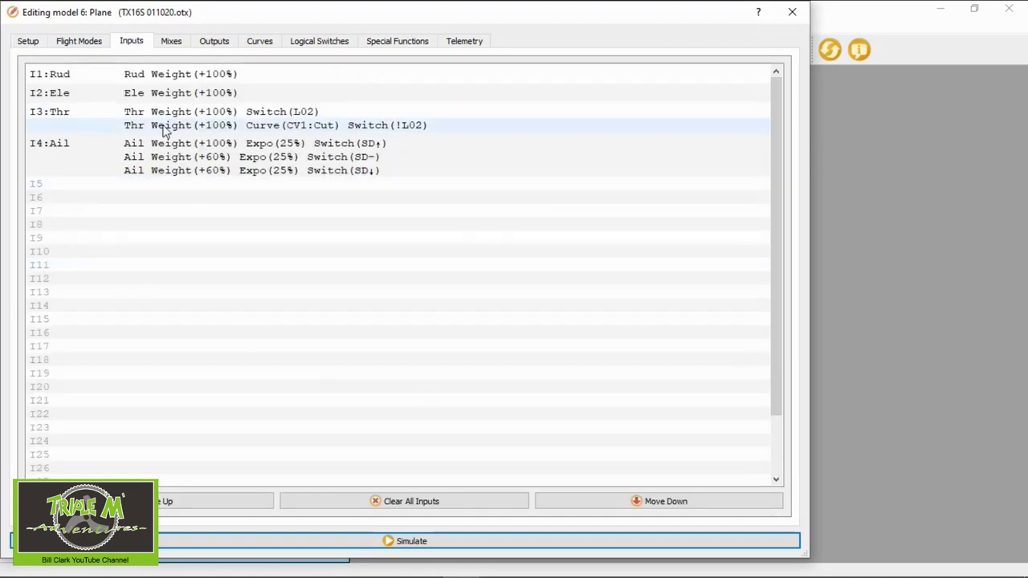
Create input I5 named Flap with line name Flaps, source SC and an offset of 100
double_click(166, 184)
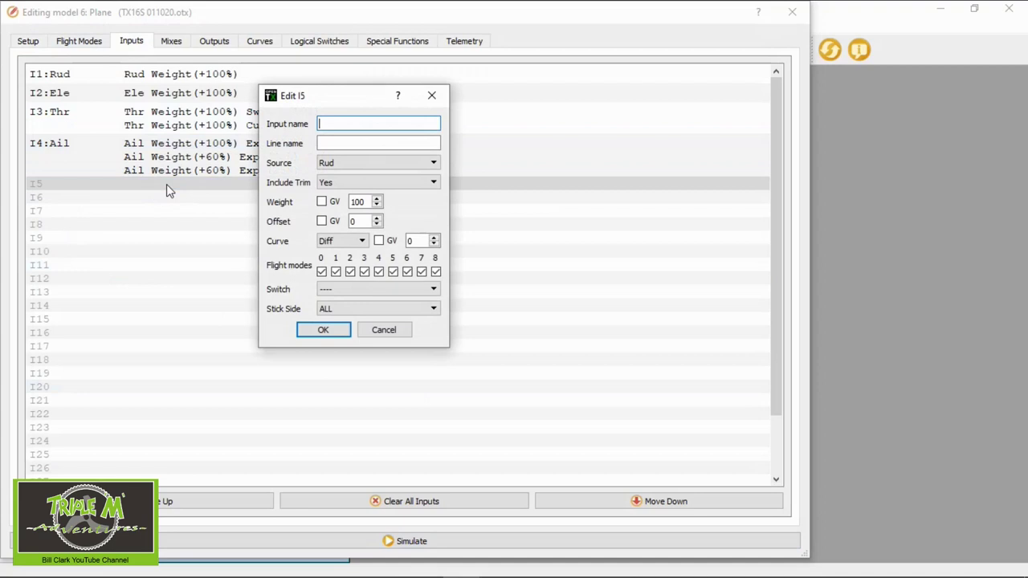
text(Fla)
click(360, 145)
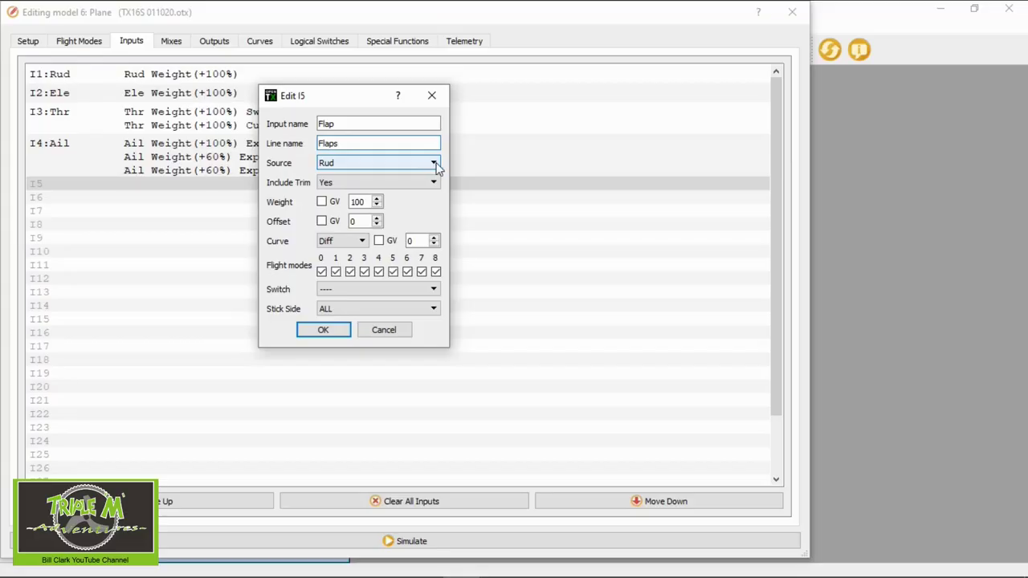
click(434, 164)
scroll(381, 213, down, 4)
scroll(384, 213, down, 1)
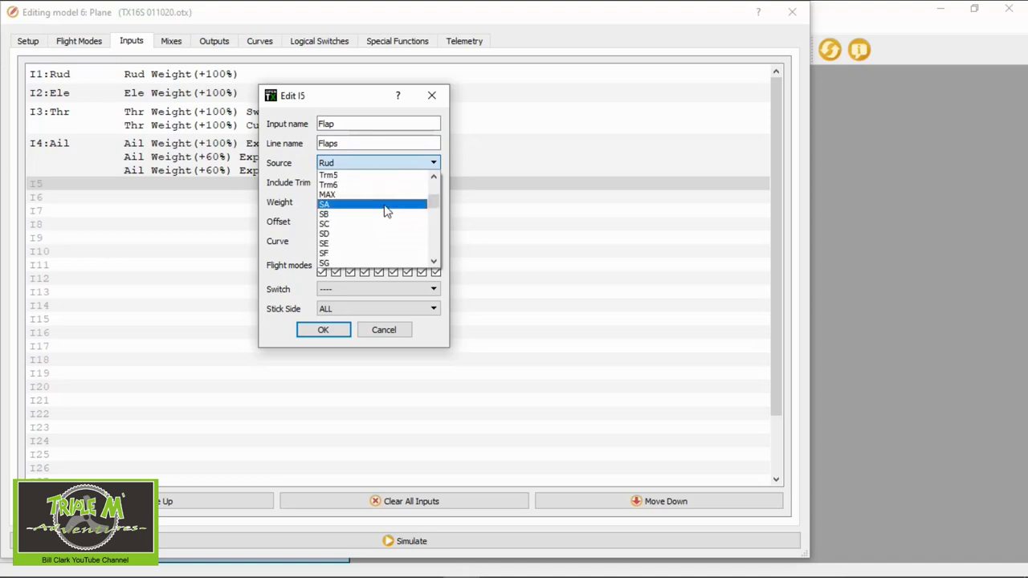
click(354, 224)
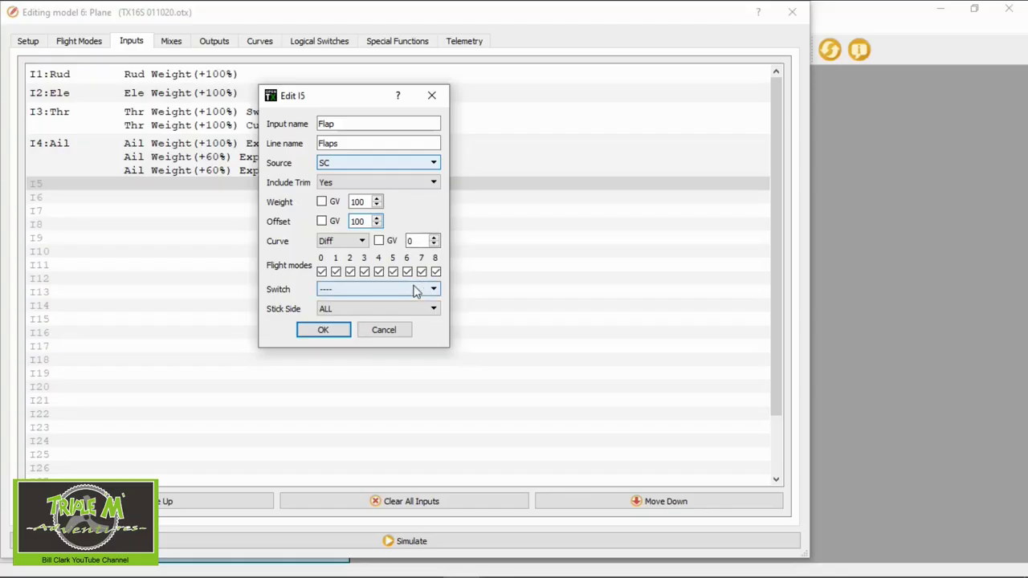
Assign switch position SC↑ to the new Flap input line and save the line
click(432, 291)
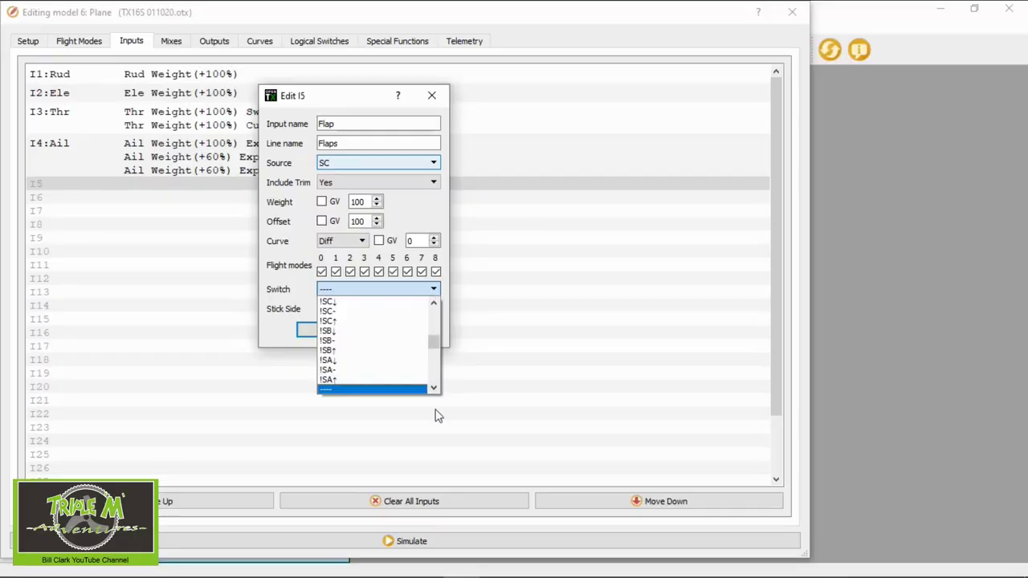
scroll(434, 388, down, 2)
scroll(431, 384, down, 1)
click(343, 371)
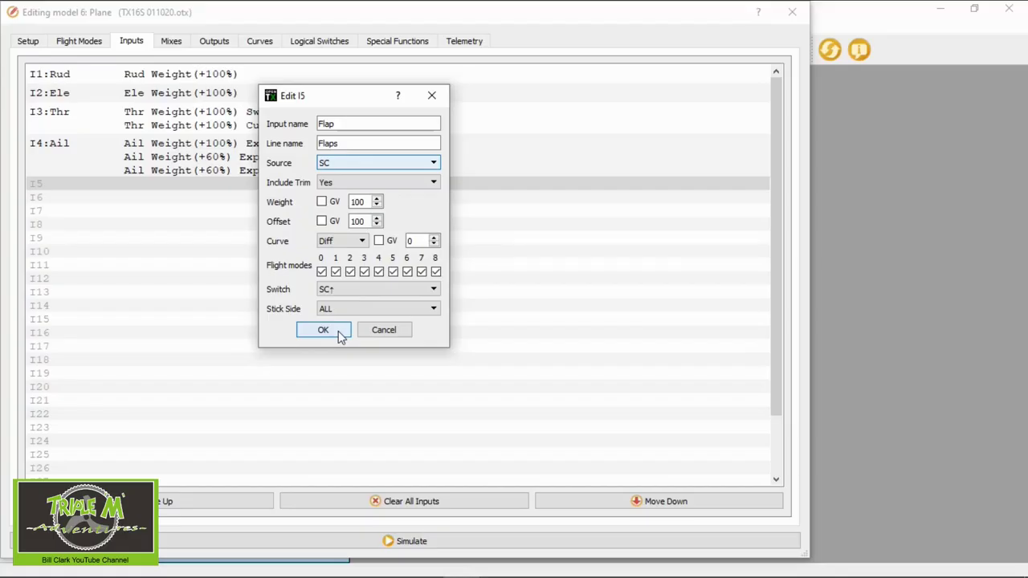
click(324, 330)
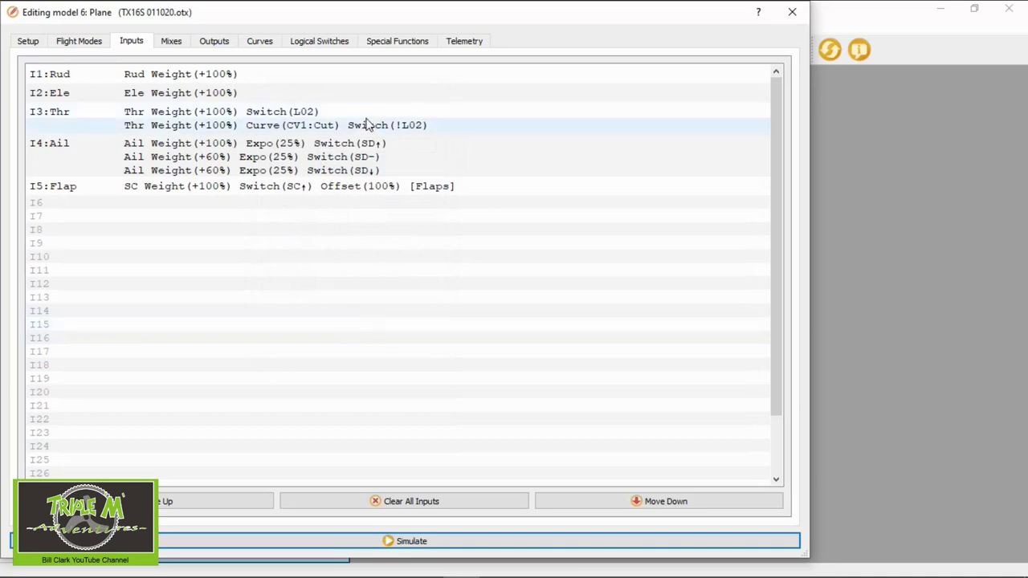
Duplicate the I5:Flap line twice so the input has three lines
click(327, 188)
right_click(328, 187)
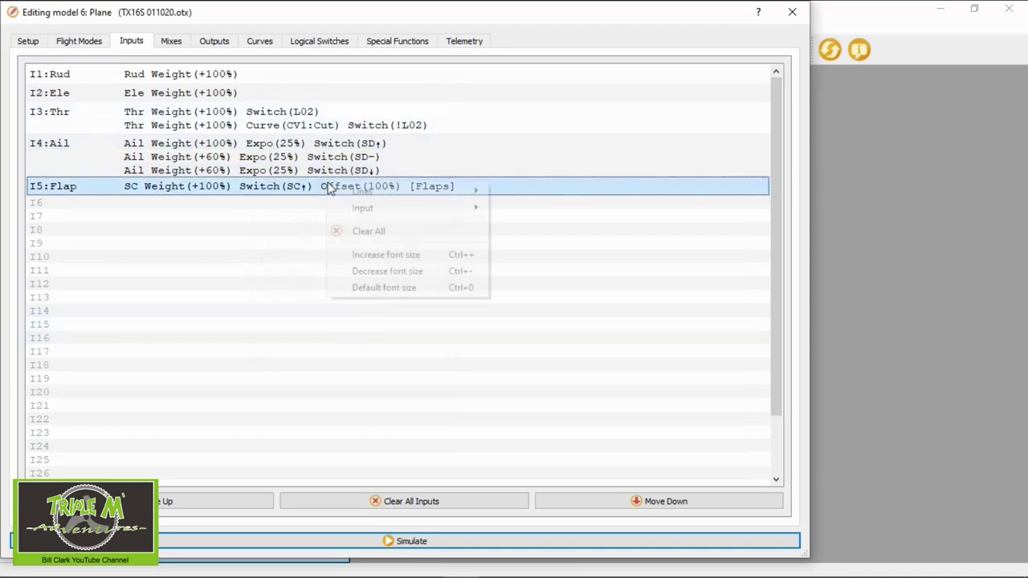
mouse_move(351, 191)
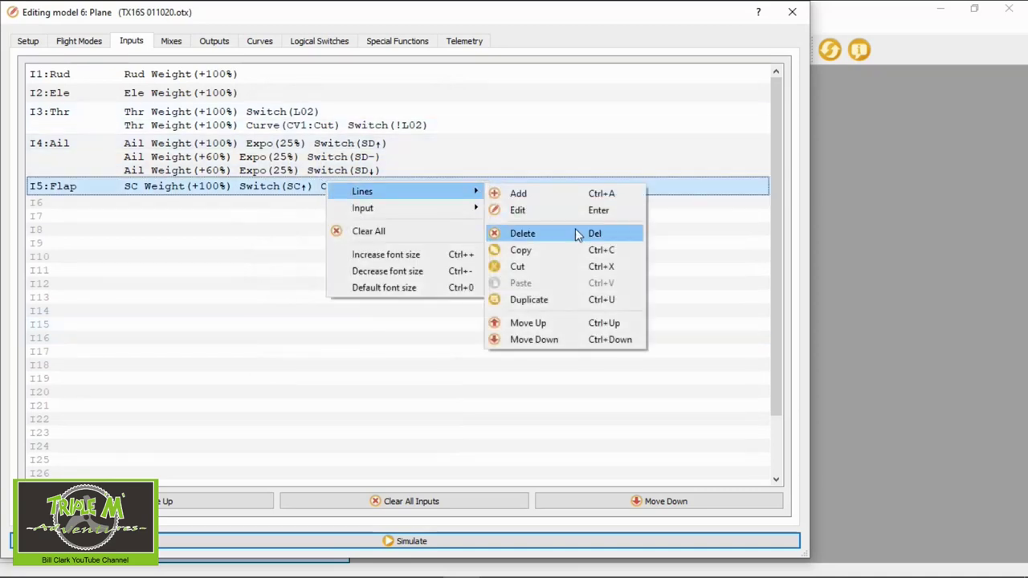
click(600, 305)
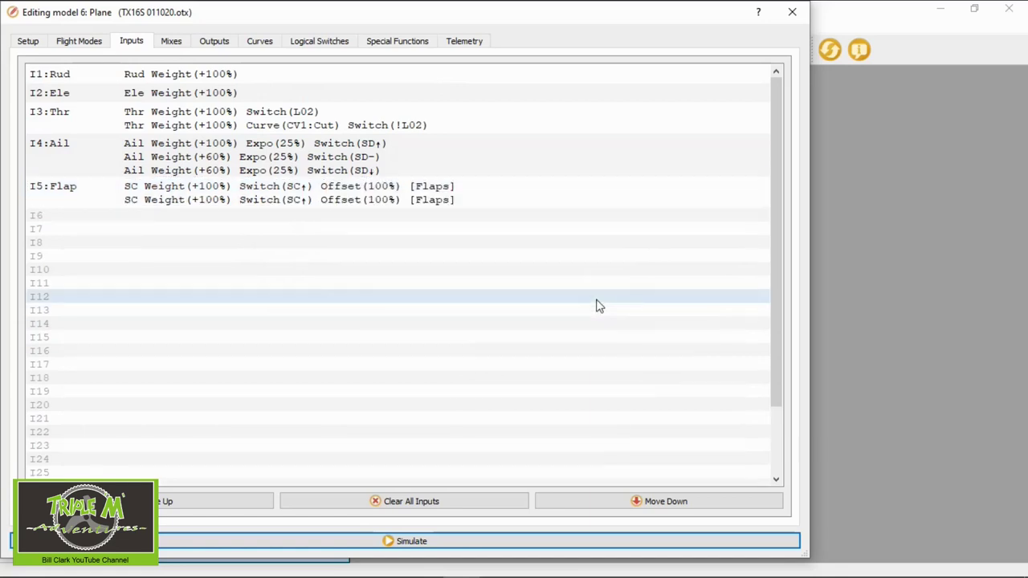
click(340, 205)
right_click(342, 206)
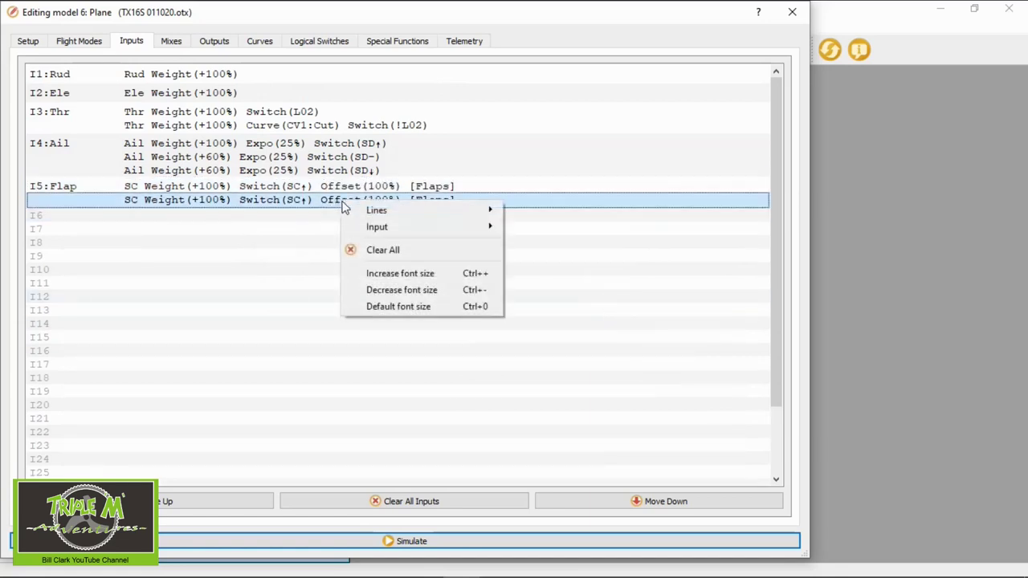
mouse_move(404, 212)
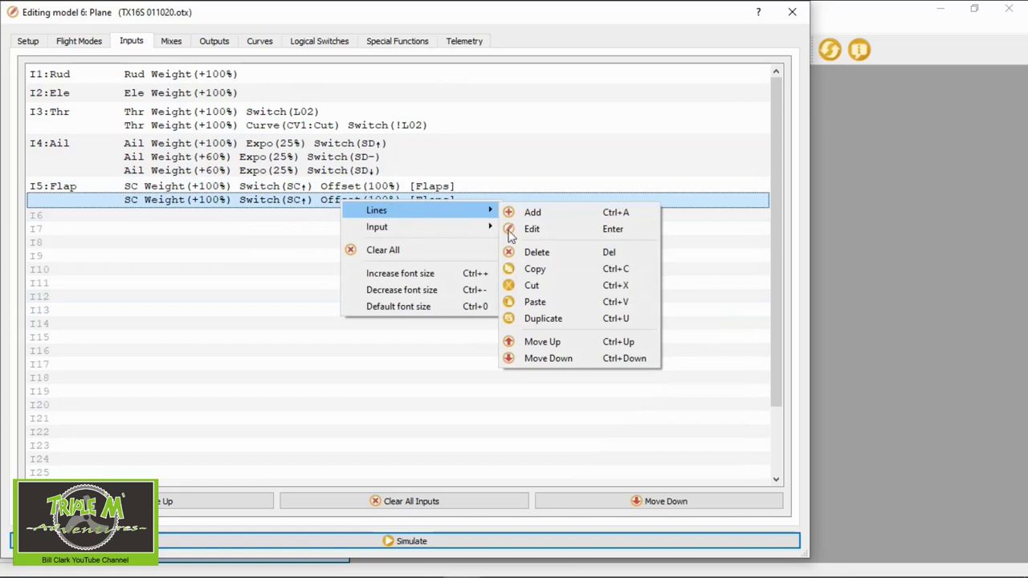
click(583, 316)
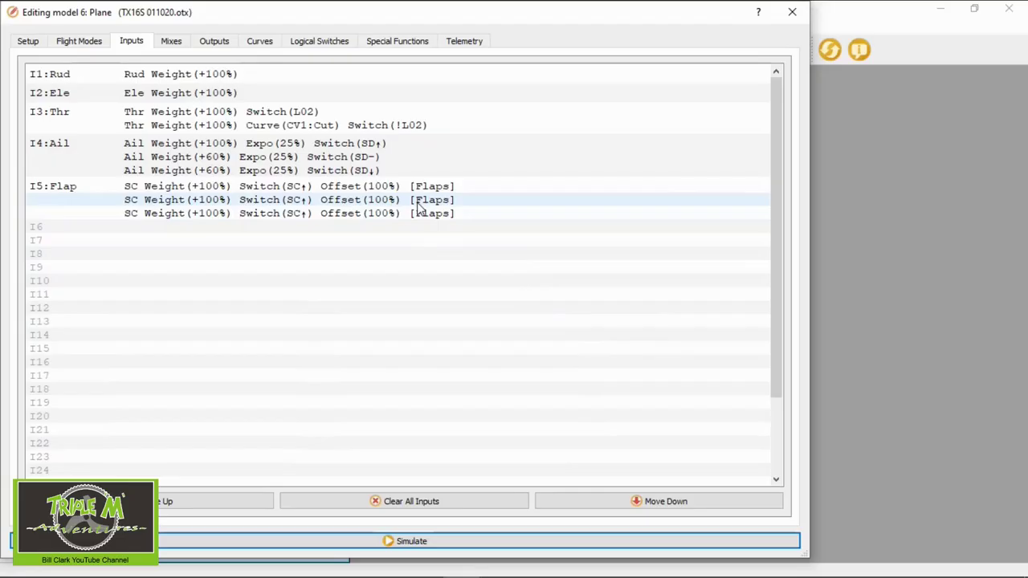
Set the second Flap line to weight 40, offset 40 and switch SC-
double_click(418, 207)
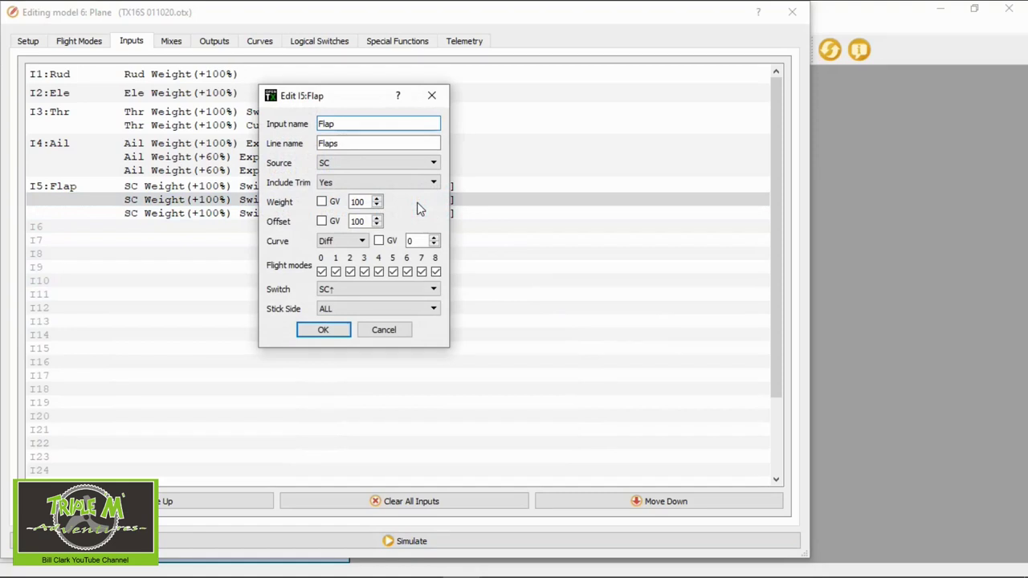
double_click(361, 201)
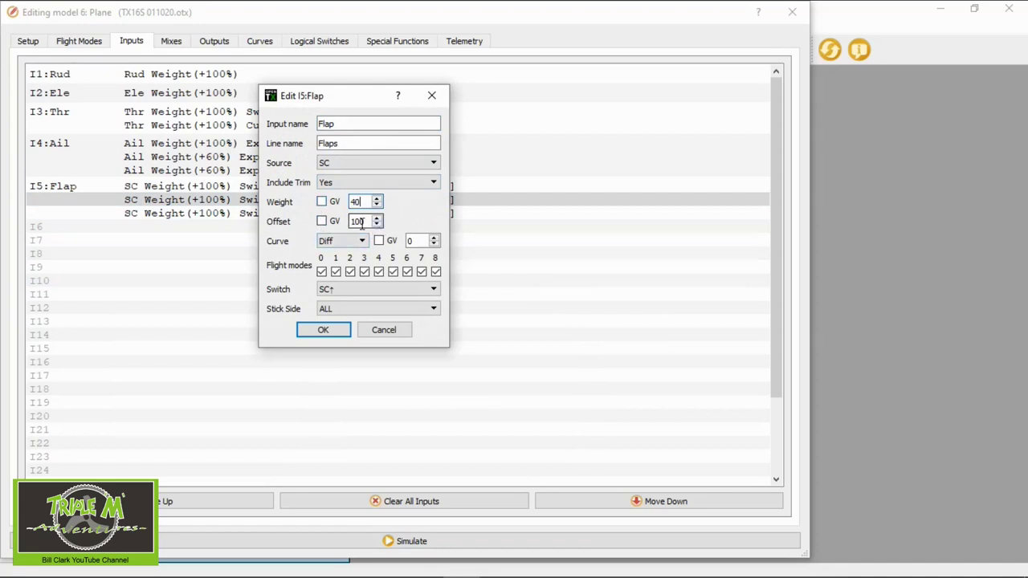
drag(366, 221, 345, 225)
click(435, 290)
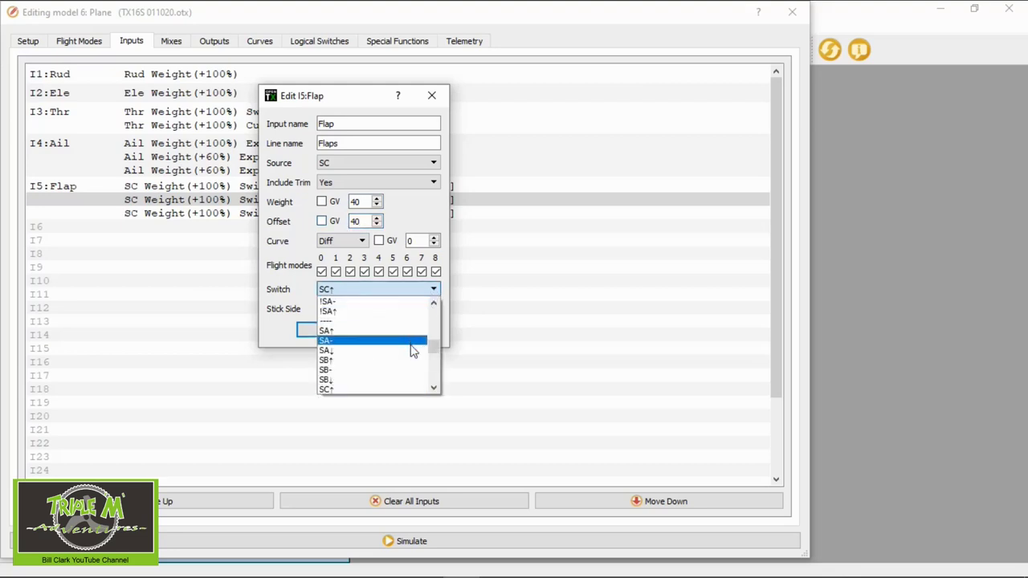
click(364, 391)
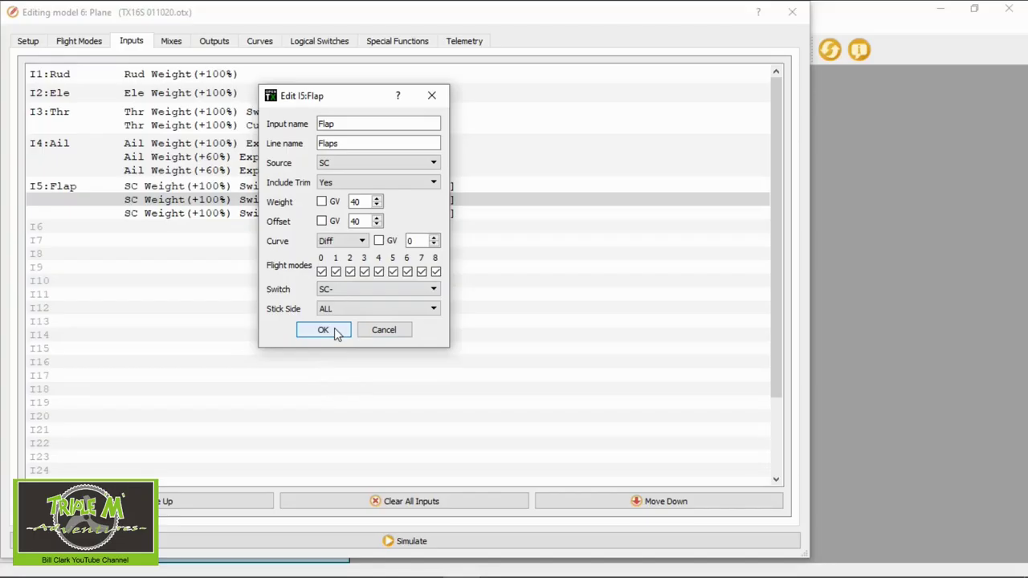
click(323, 330)
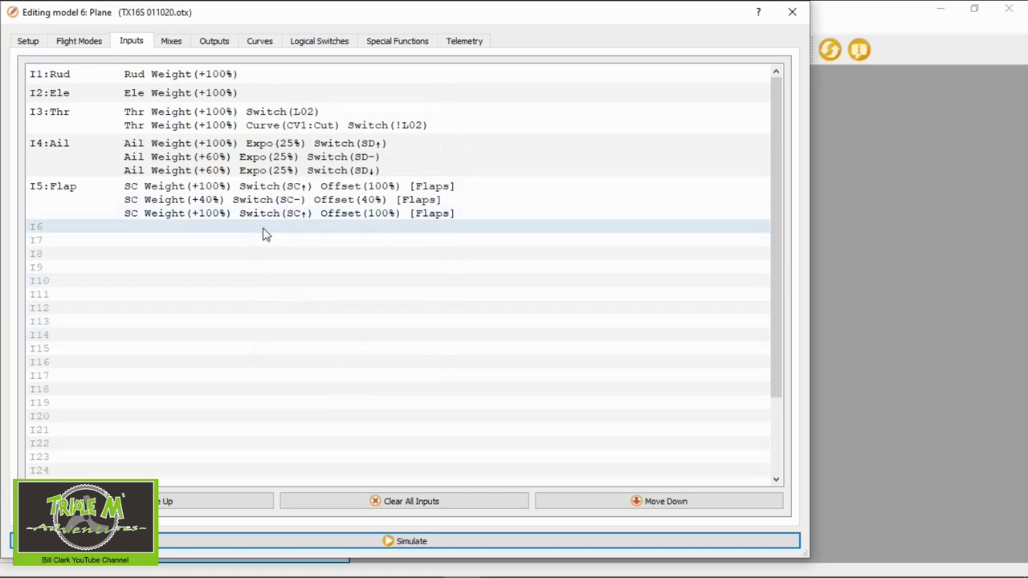
Set the third Flap line to weight 60, offset 0 and switch SC↓
double_click(284, 215)
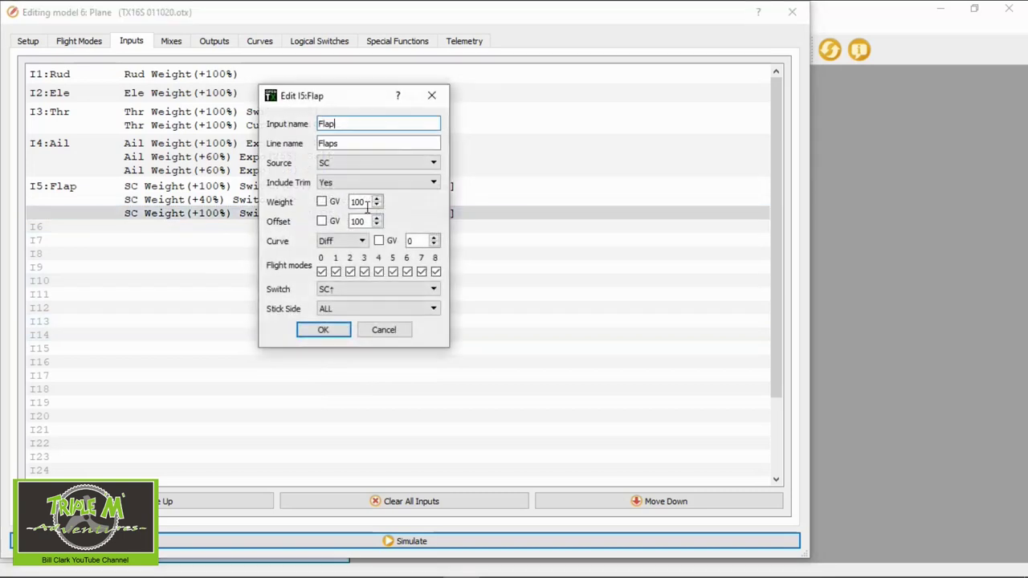
double_click(365, 202)
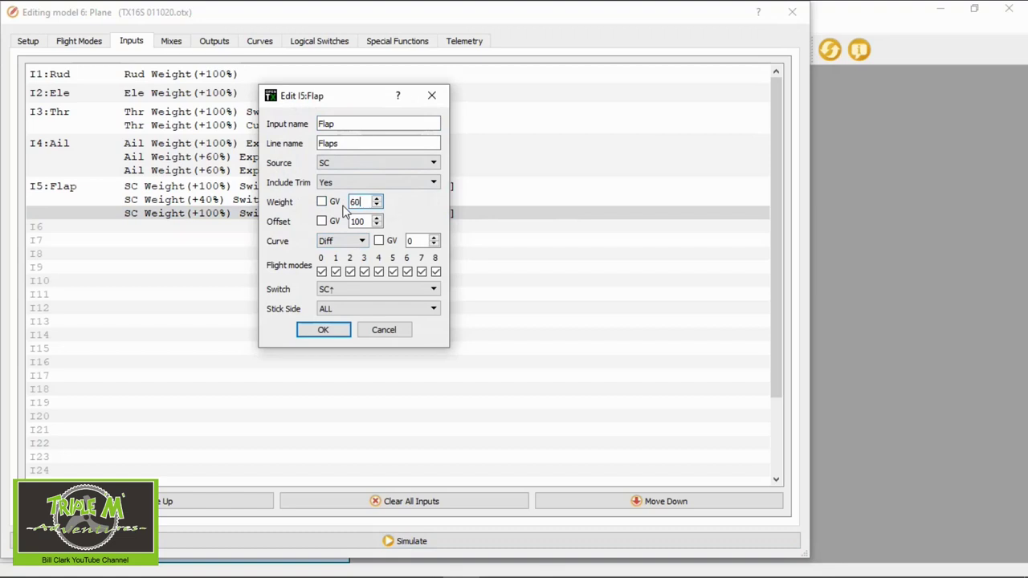
double_click(366, 222)
text(0)
click(434, 291)
scroll(415, 337, down, 1)
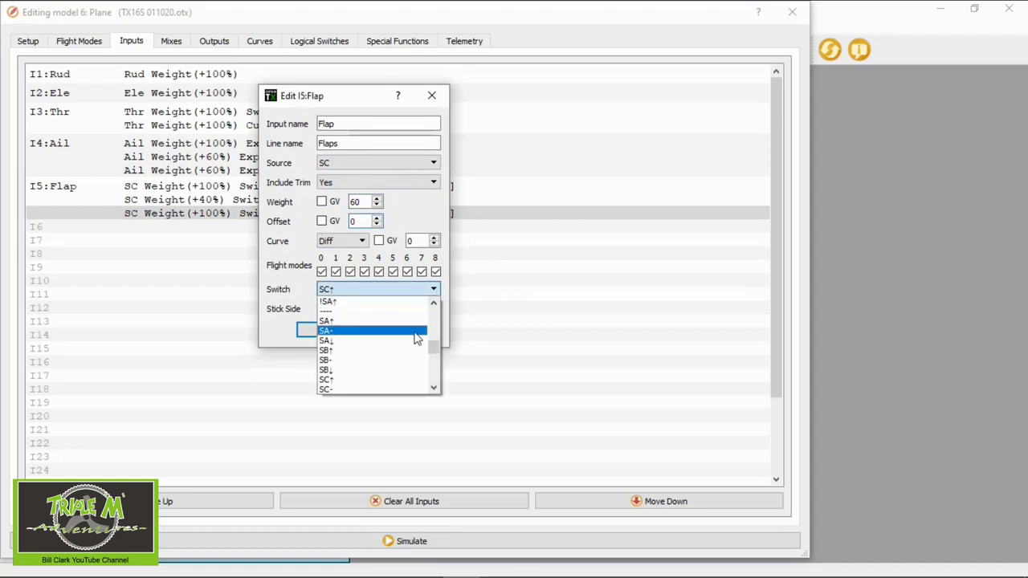
click(375, 380)
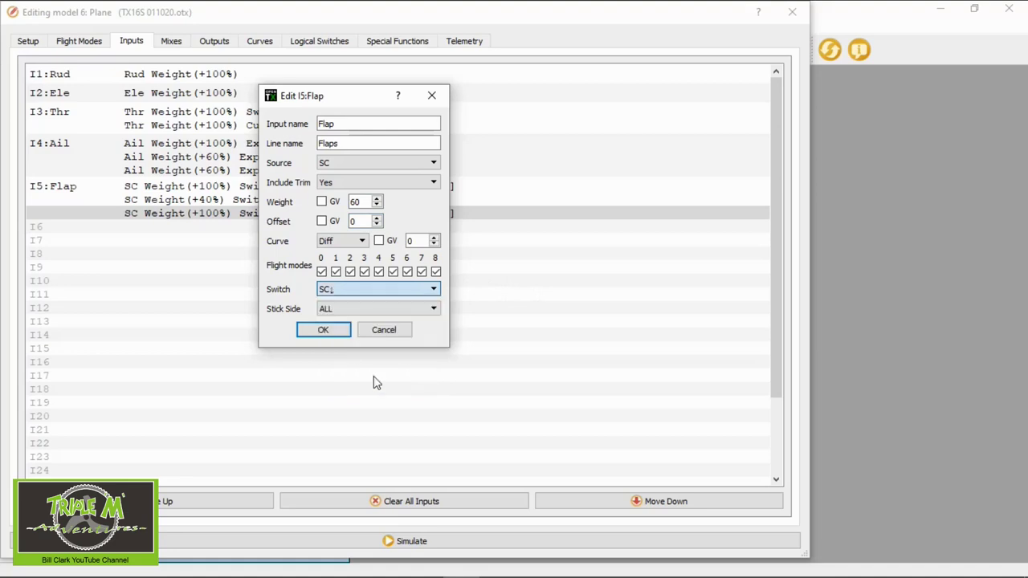
click(335, 330)
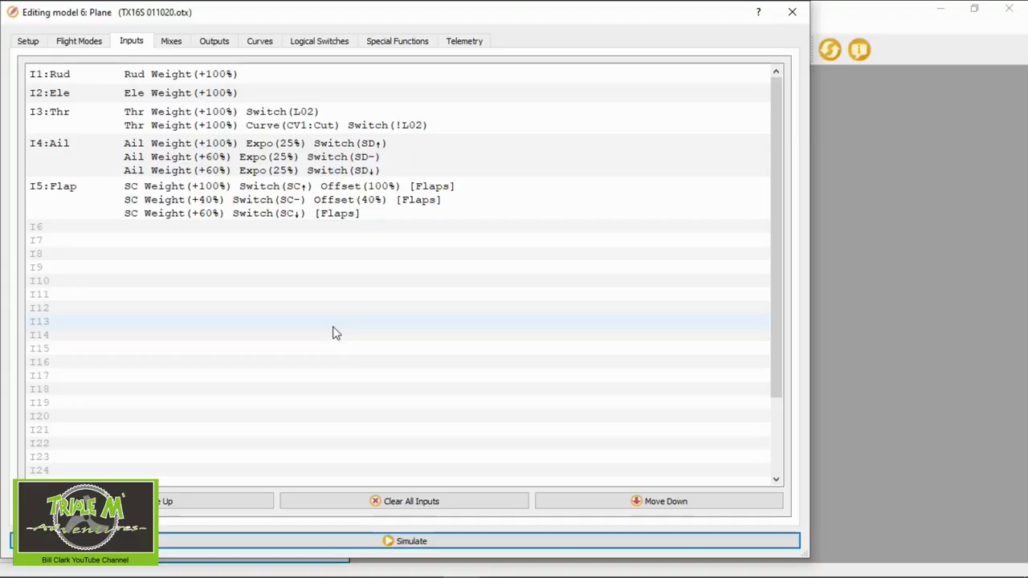
Add a mix on channel CH6 with I5:Flap as its source
click(171, 41)
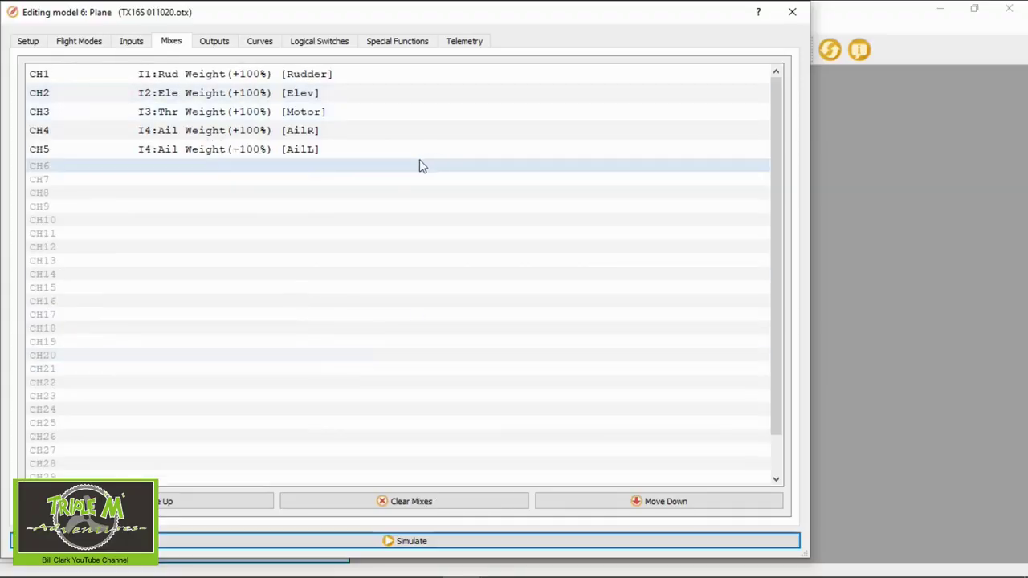
double_click(347, 167)
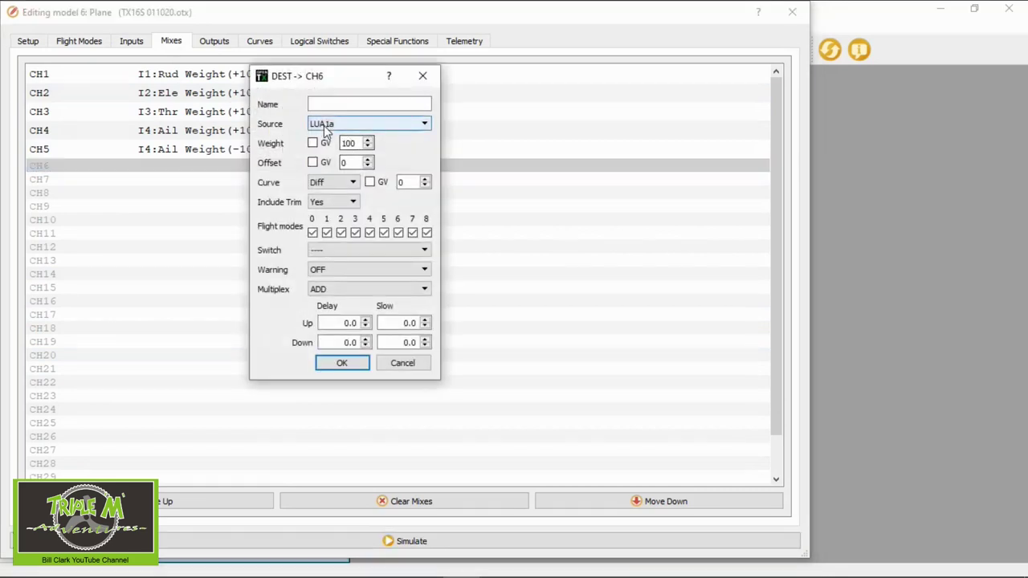
click(427, 130)
drag(424, 143, 421, 159)
scroll(423, 157, down, 8)
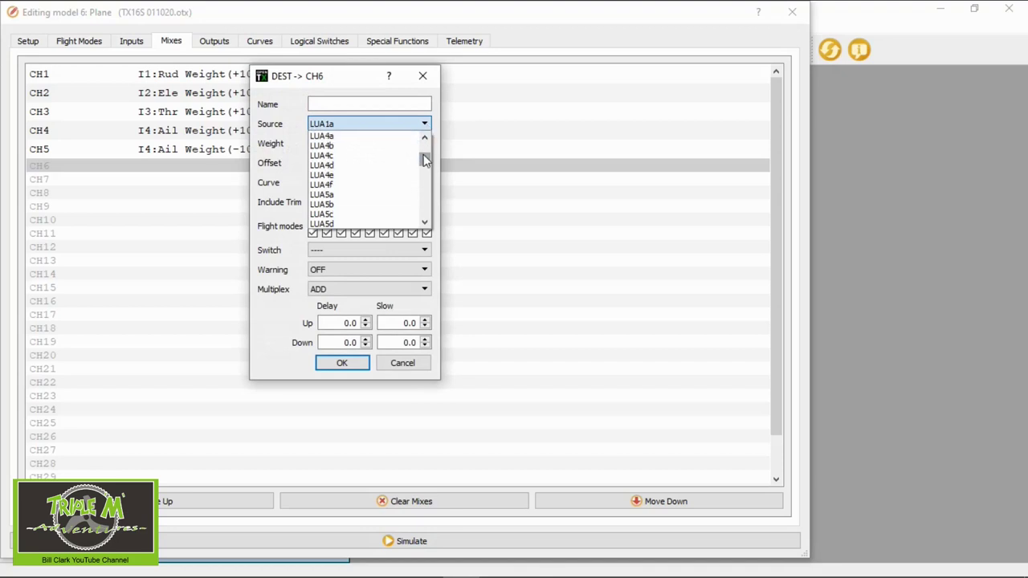
scroll(409, 188, down, 3)
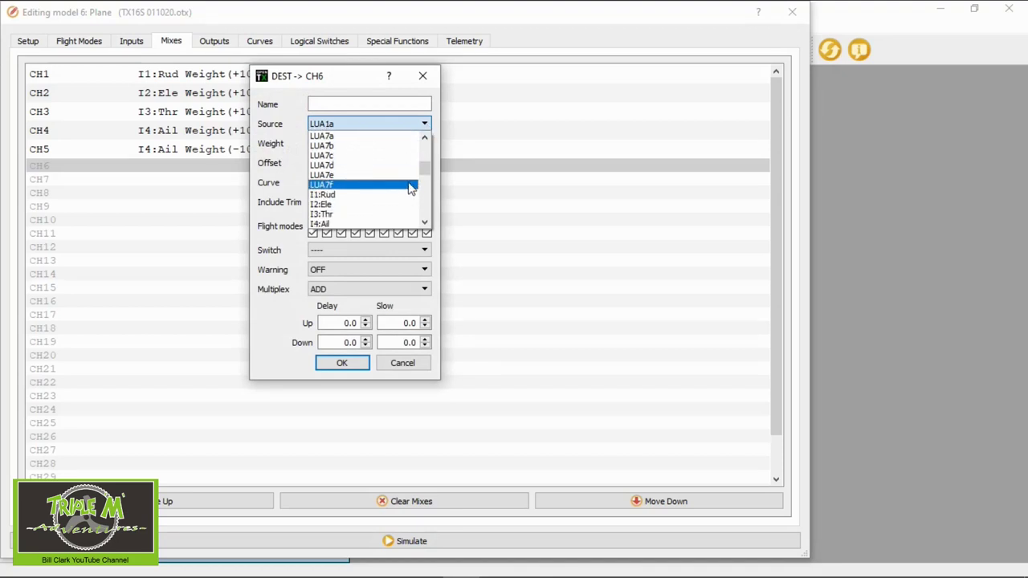
scroll(378, 217, down, 1)
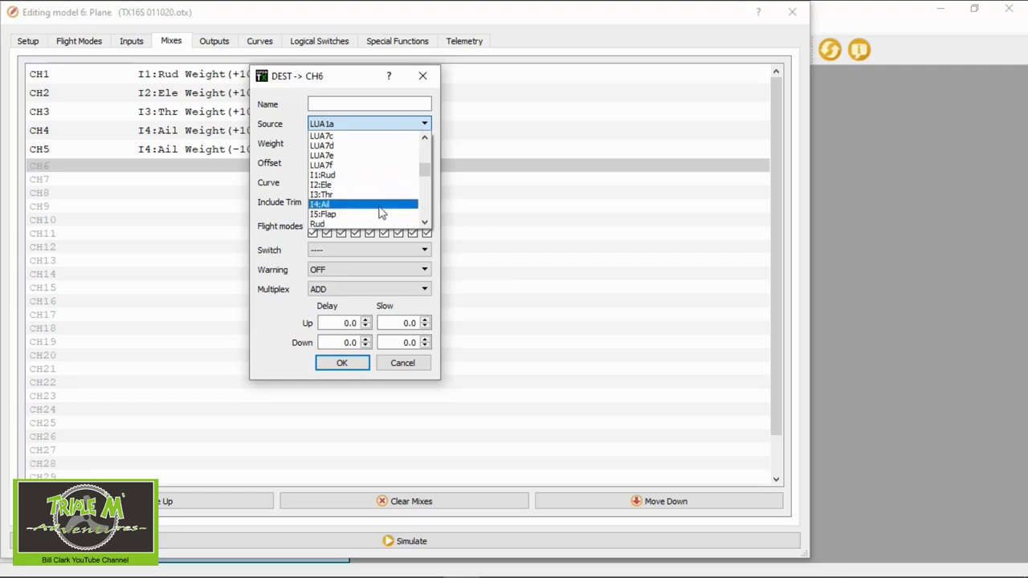
click(348, 217)
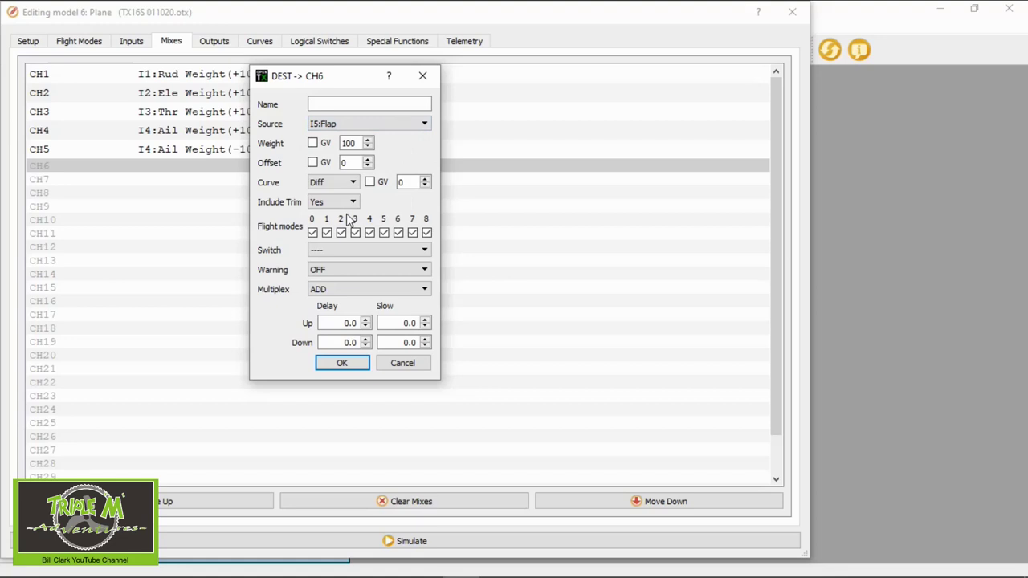
click(343, 363)
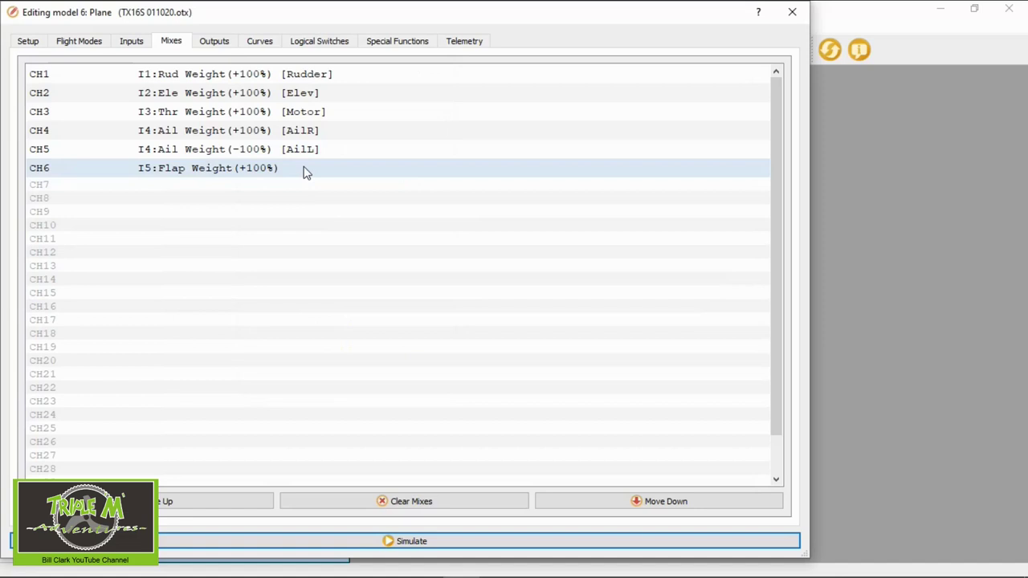
Copy the CH6 flap mix to CH7 and set the copy's weight to -100%
click(305, 172)
right_click(305, 172)
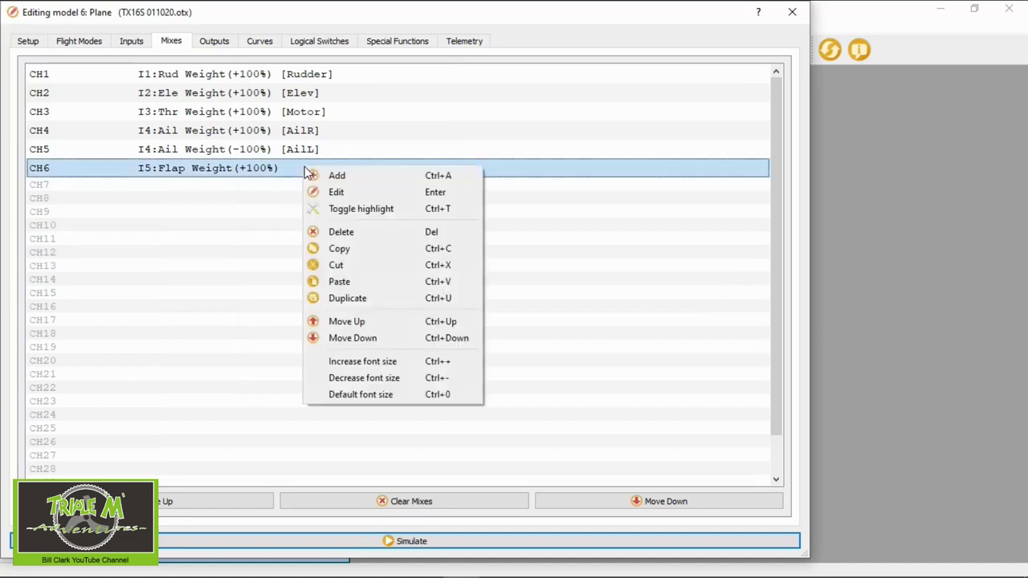
click(401, 253)
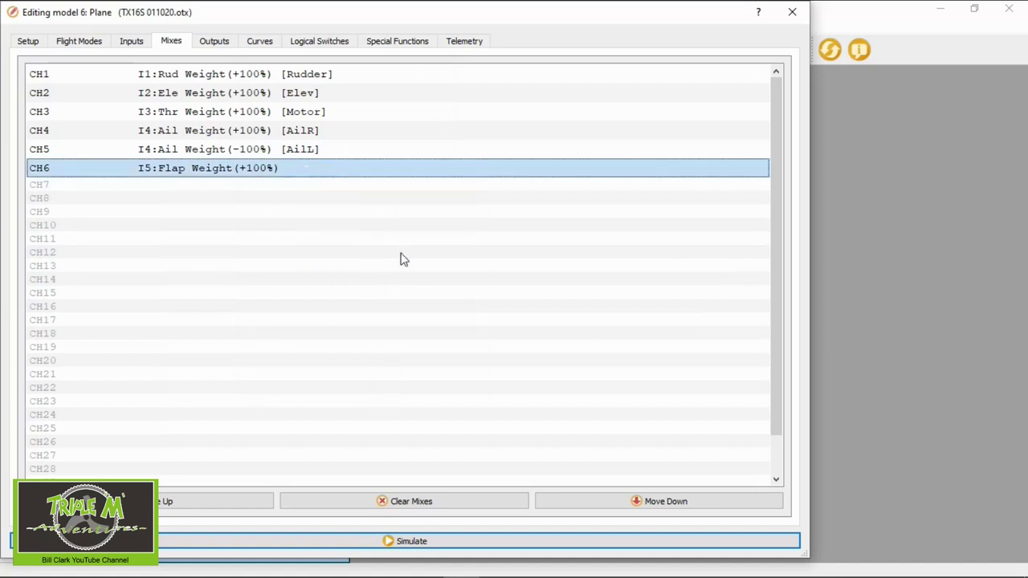
click(217, 185)
right_click(217, 184)
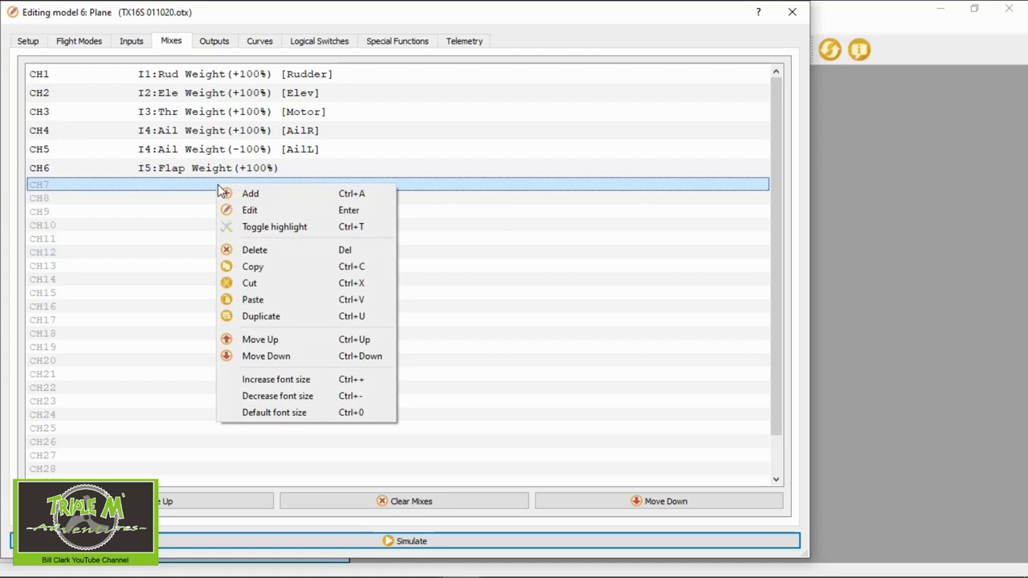
click(294, 300)
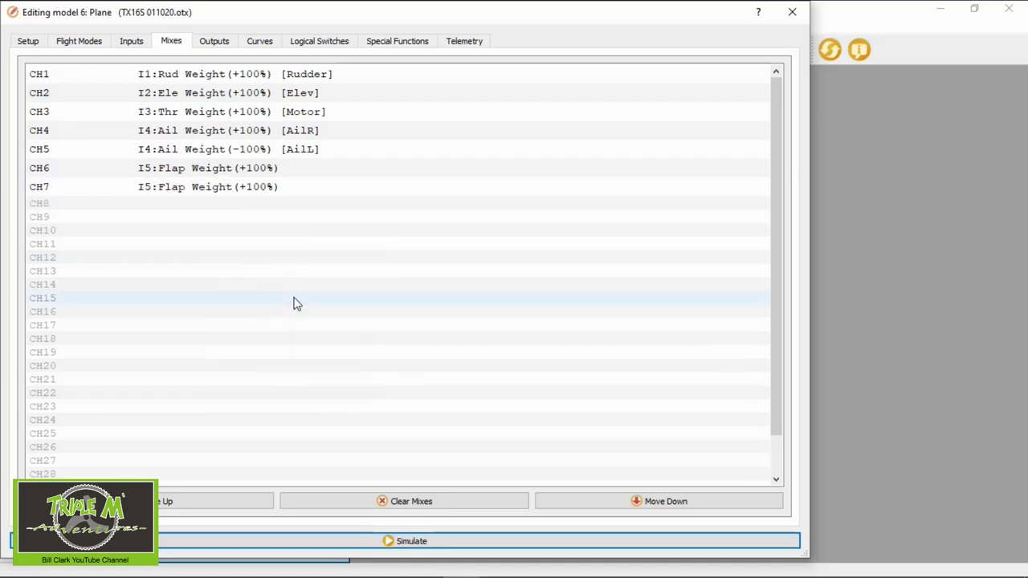
double_click(246, 191)
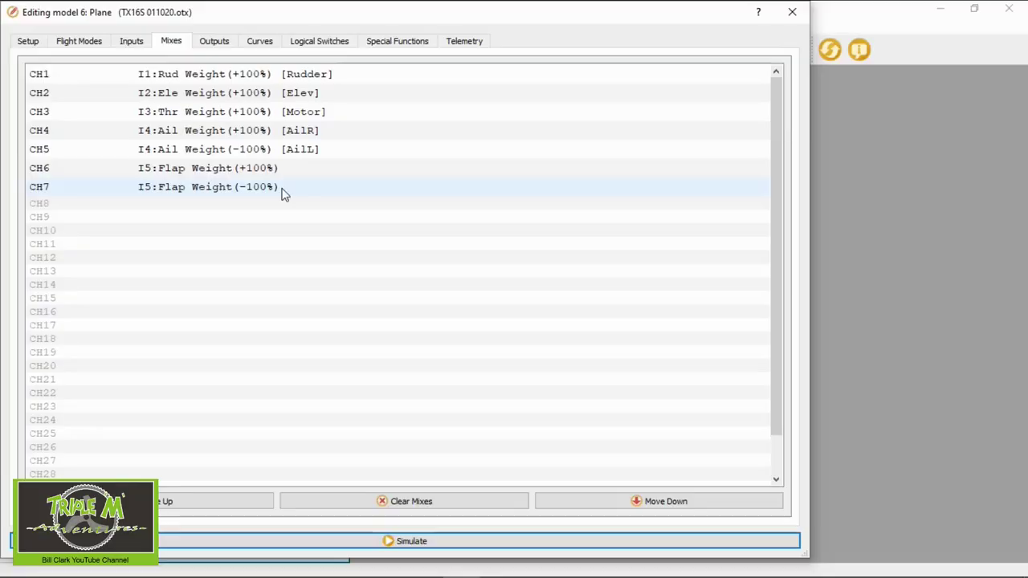
Simulate the Plane model and bring up the Channels Monitor 1-8 on the simulated radio
click(419, 542)
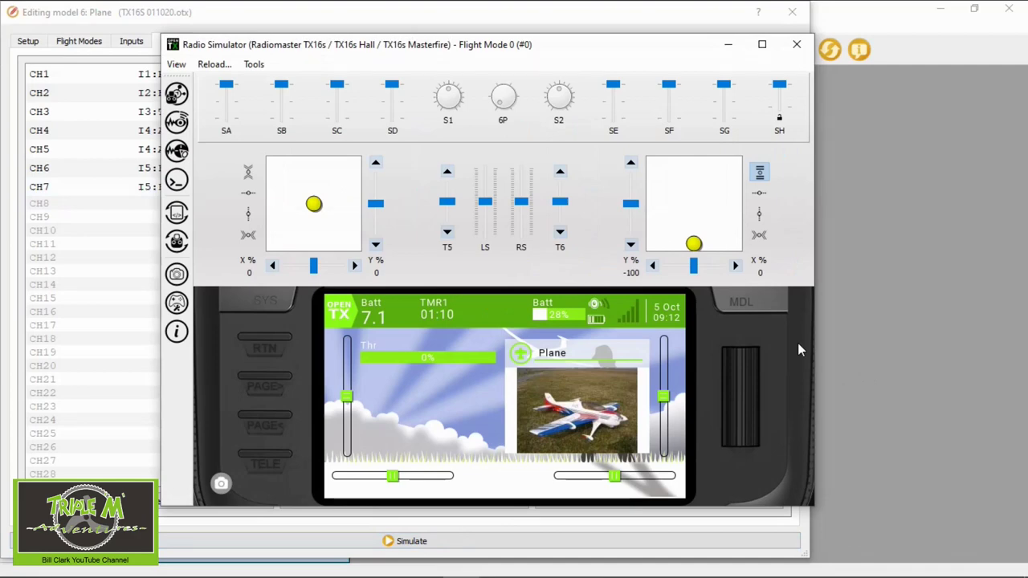
click(745, 300)
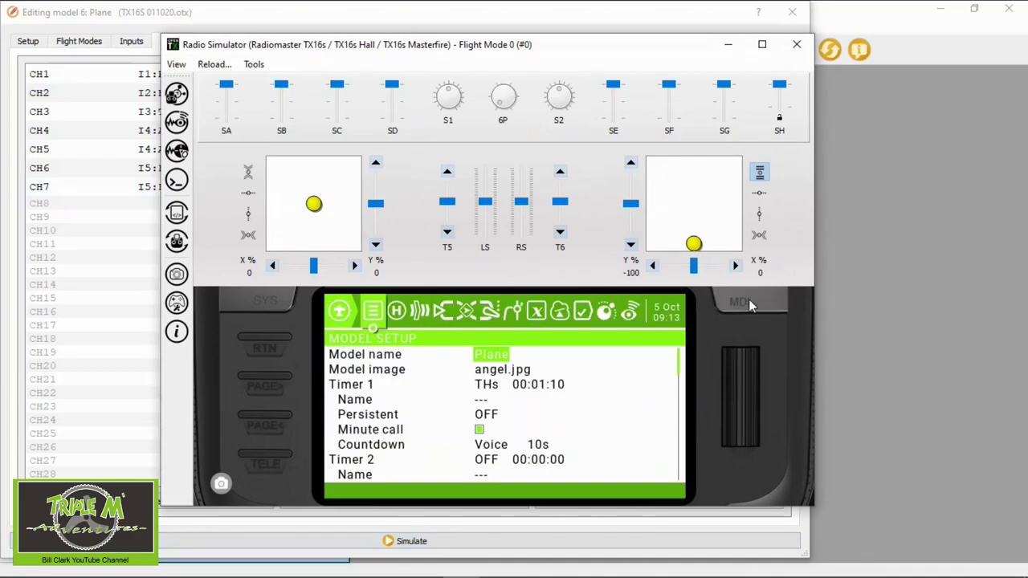
click(748, 299)
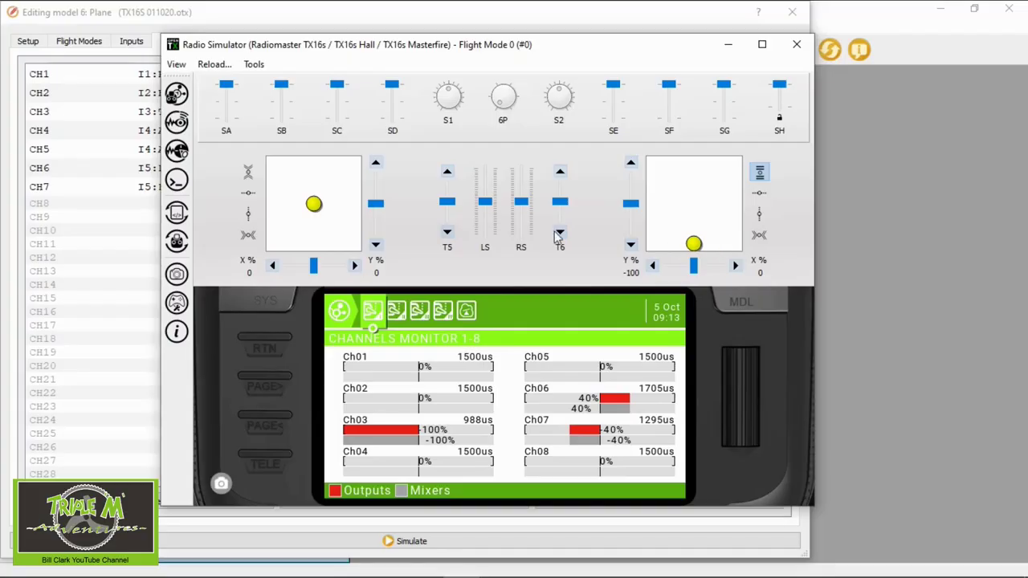
Move switch SC through its three positions to check the flap outputs on CH6 and CH7, and close the simulator
drag(338, 105, 339, 119)
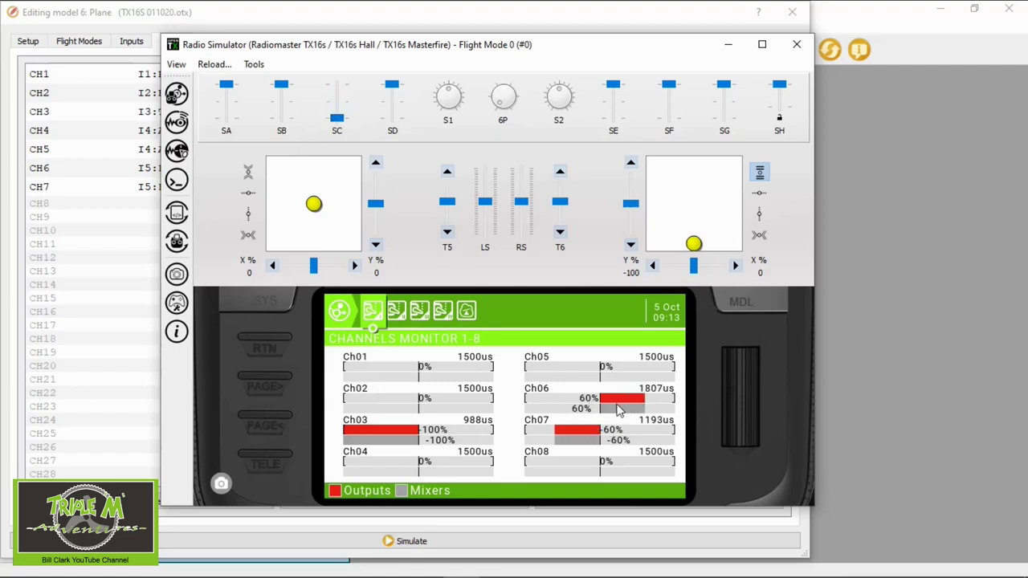
click(338, 105)
click(338, 88)
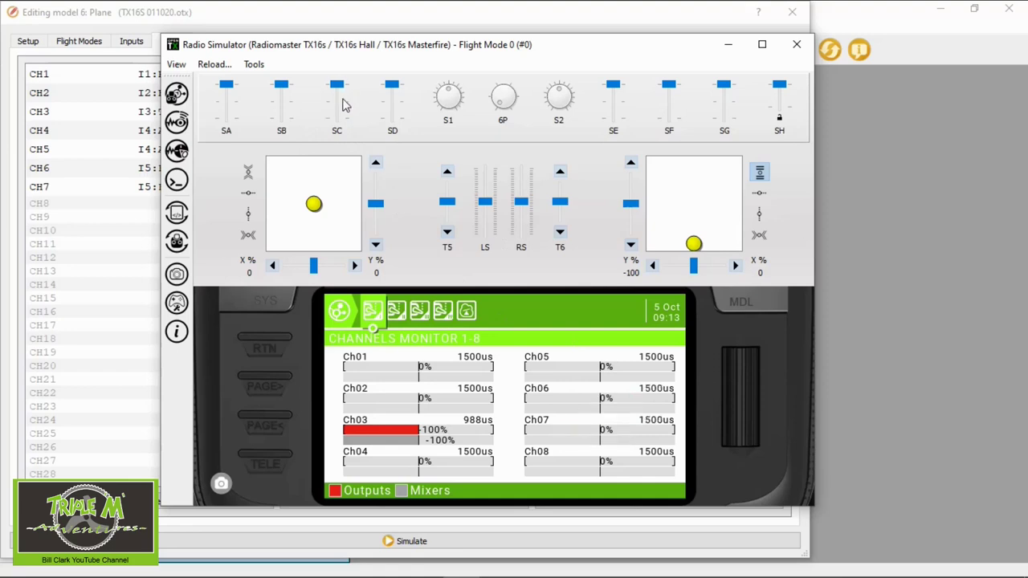
click(342, 102)
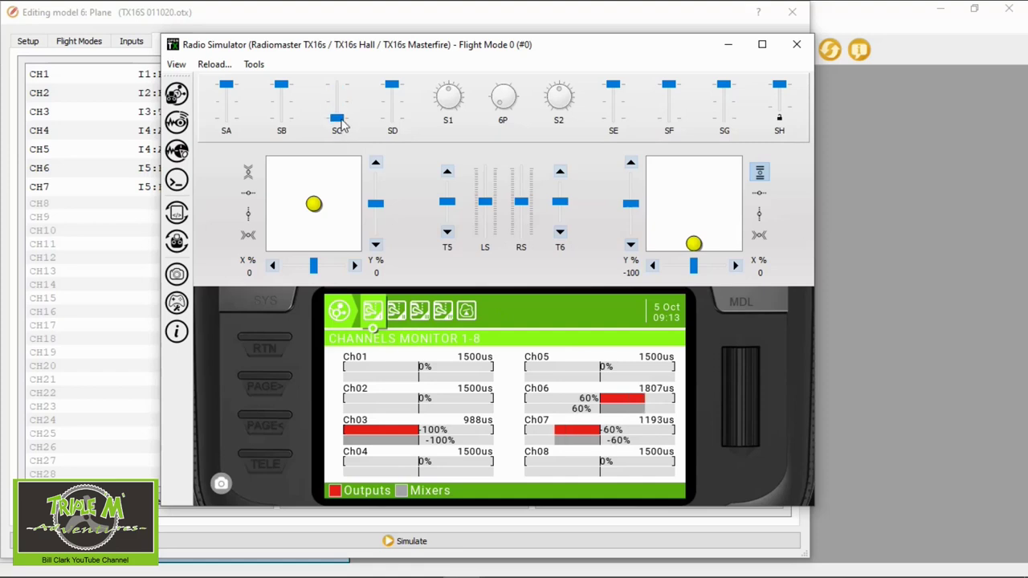
click(341, 110)
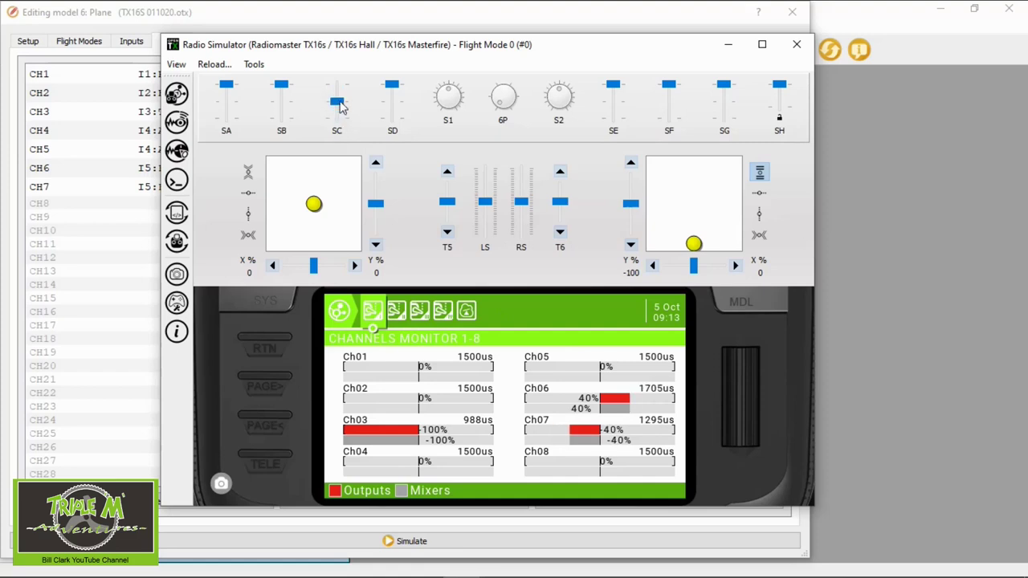
click(340, 90)
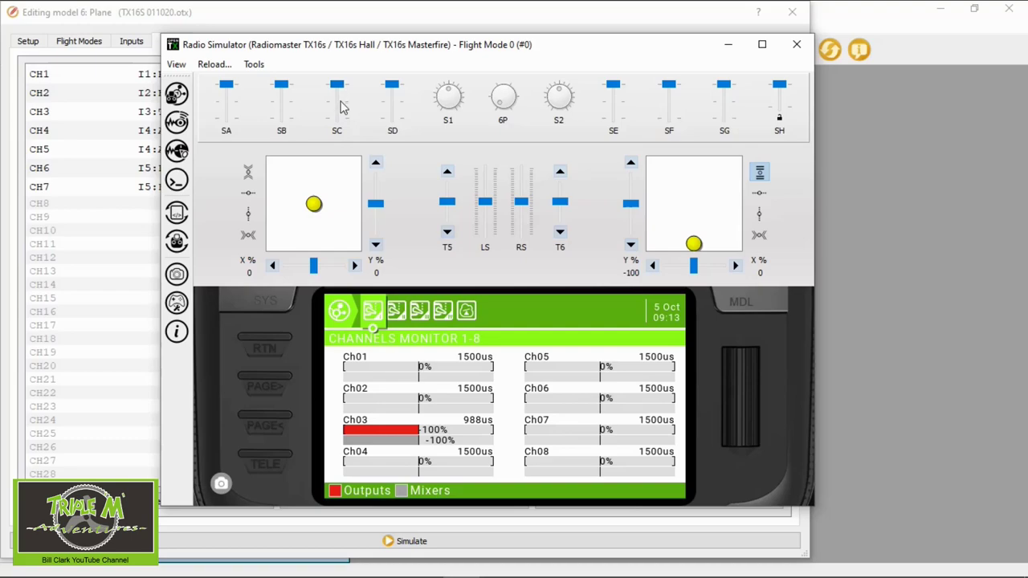
click(340, 106)
click(338, 112)
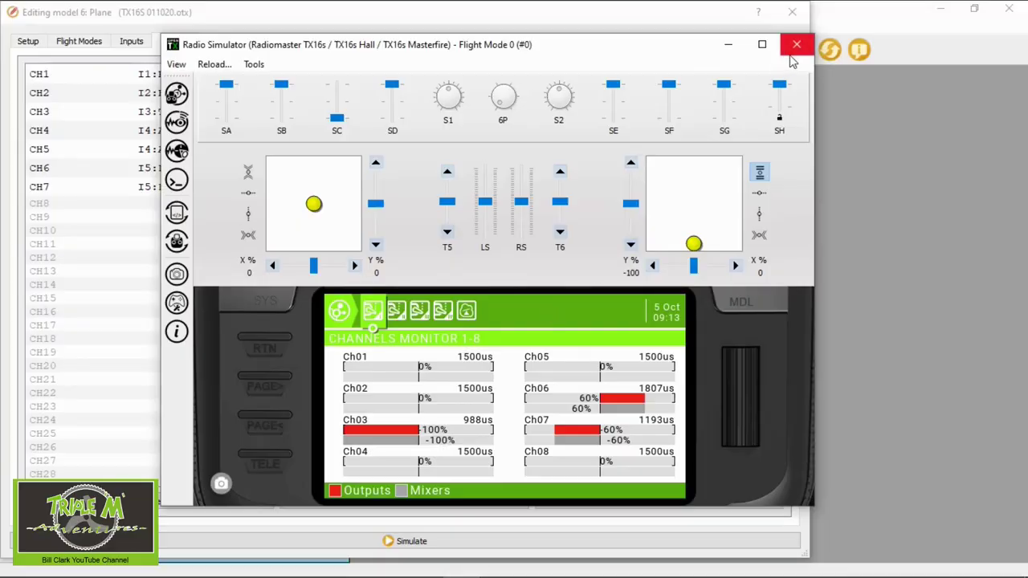
click(795, 46)
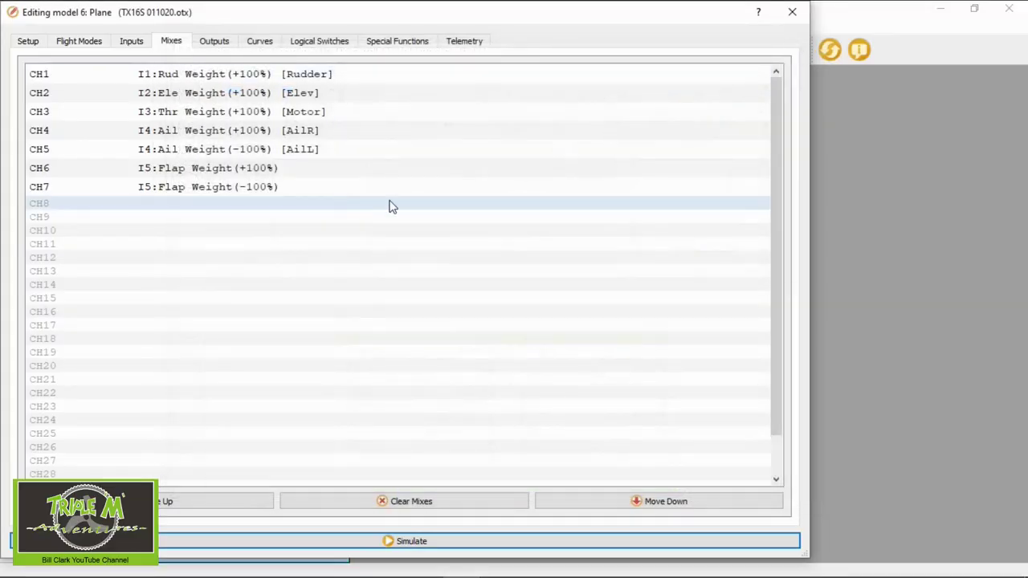
Set special function SF8 to the Play Track action on switch SC↑
click(410, 44)
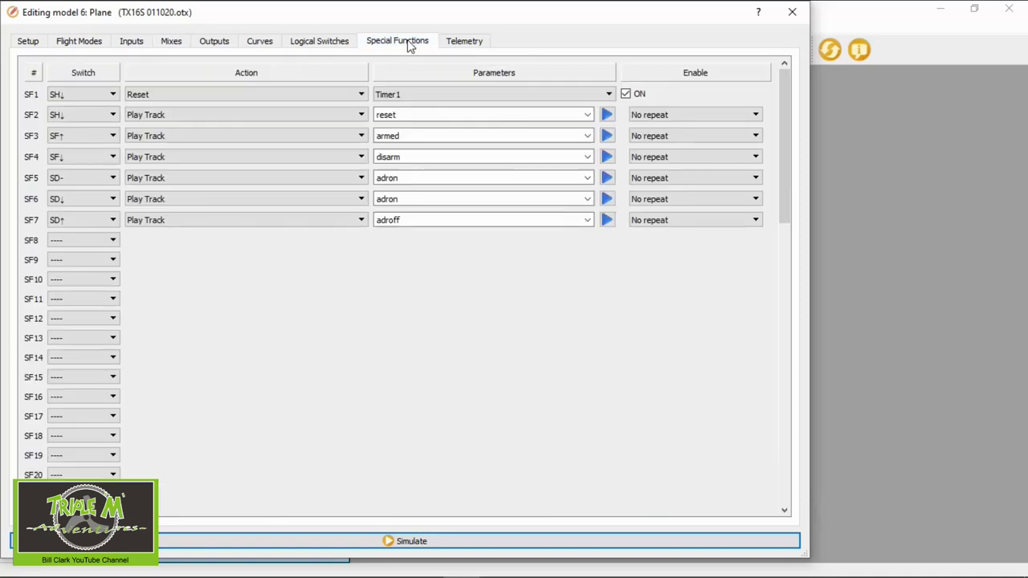
click(113, 242)
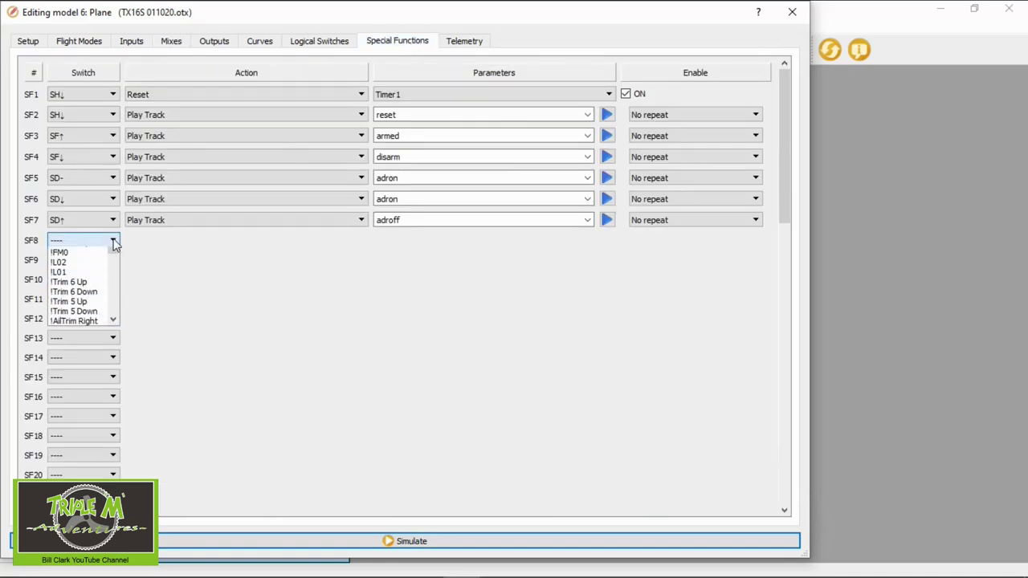
scroll(105, 298, down, 3)
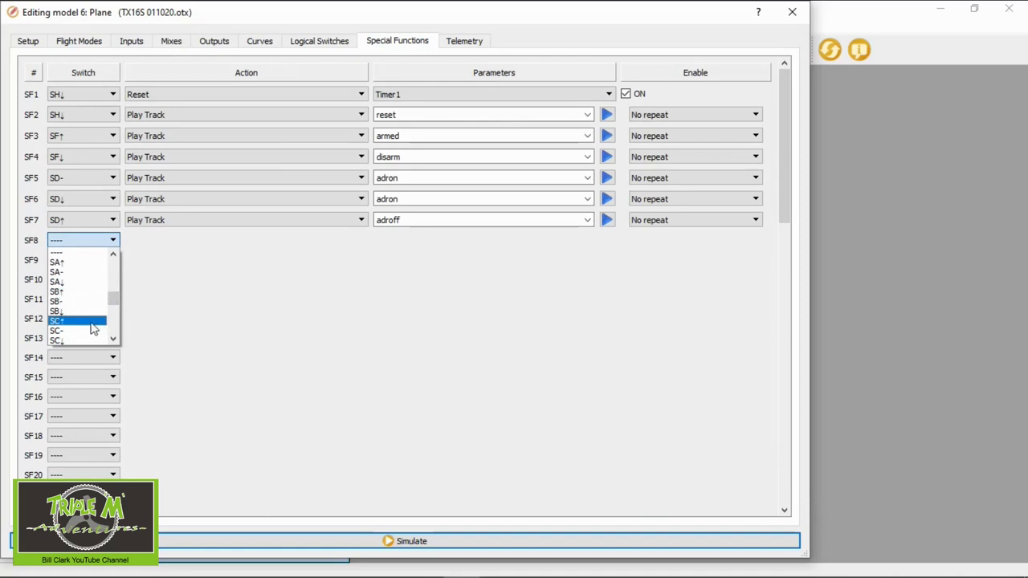
click(91, 321)
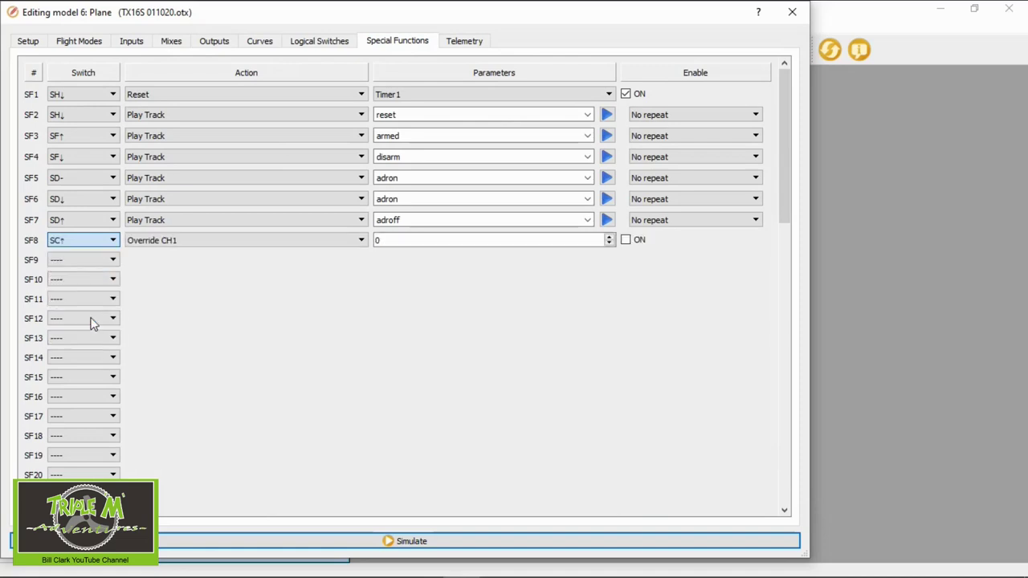
click(362, 240)
scroll(243, 300, down, 7)
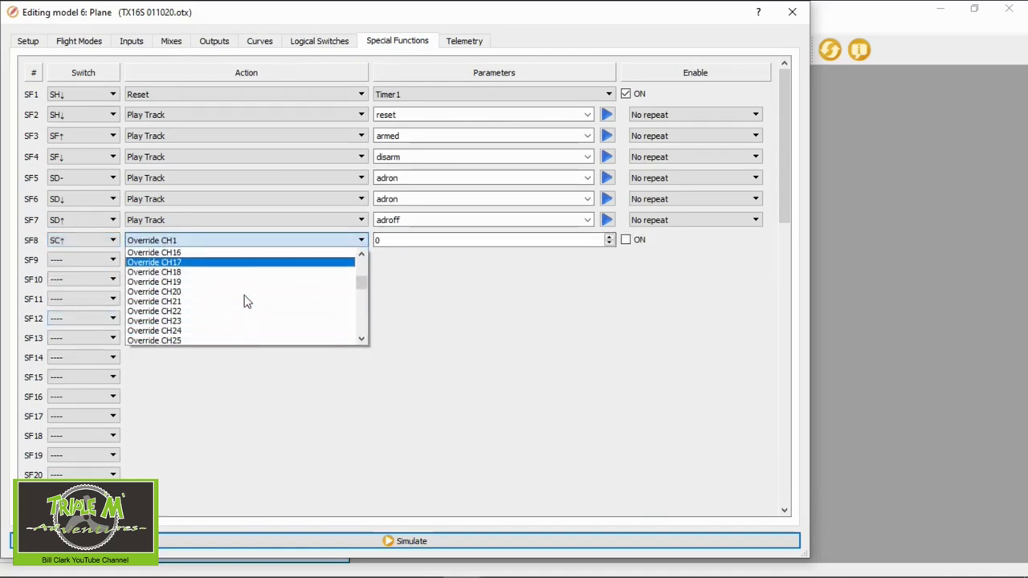
scroll(247, 300, down, 6)
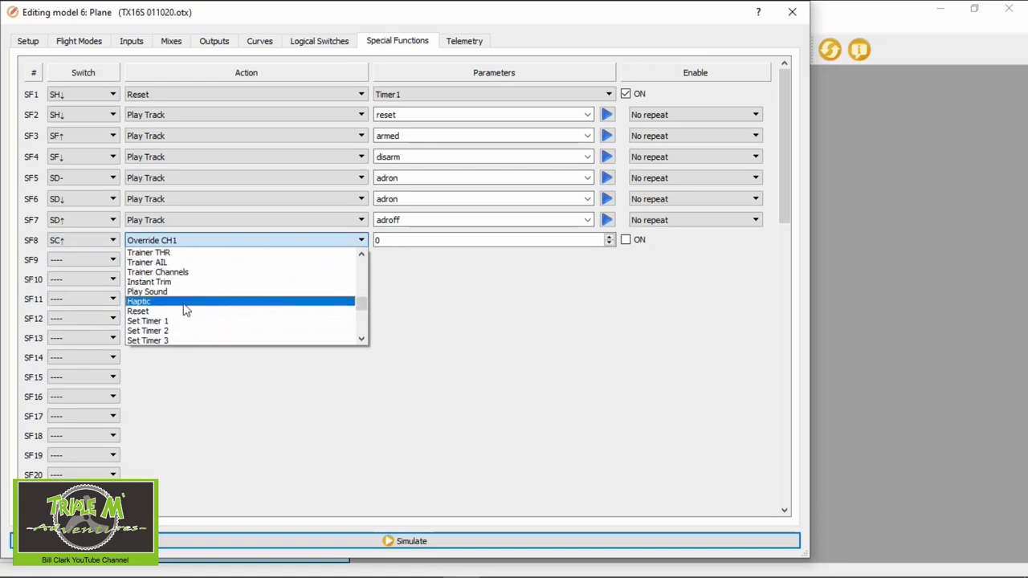
click(192, 322)
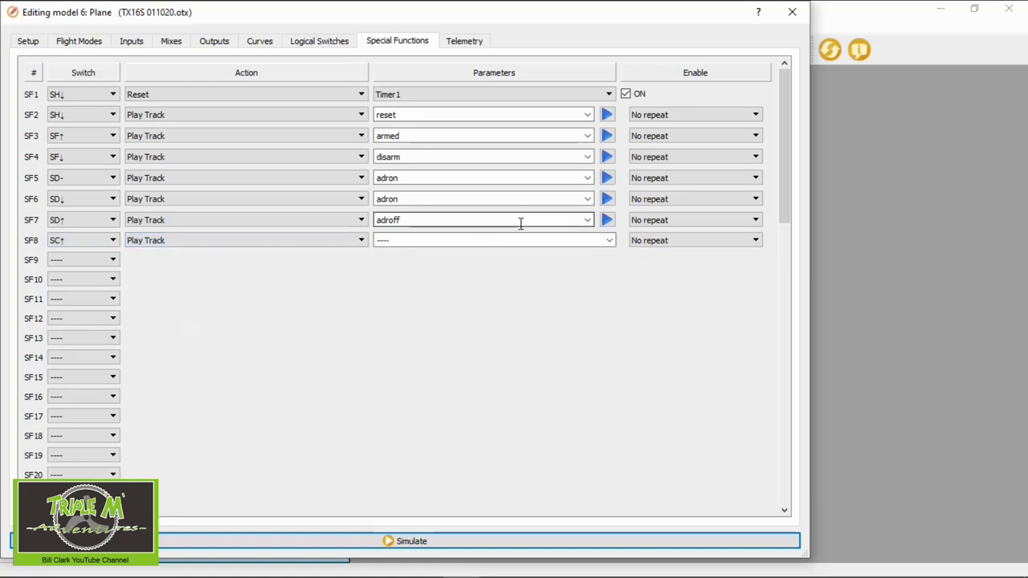
Choose flapup as the track played by special function SF8
click(608, 243)
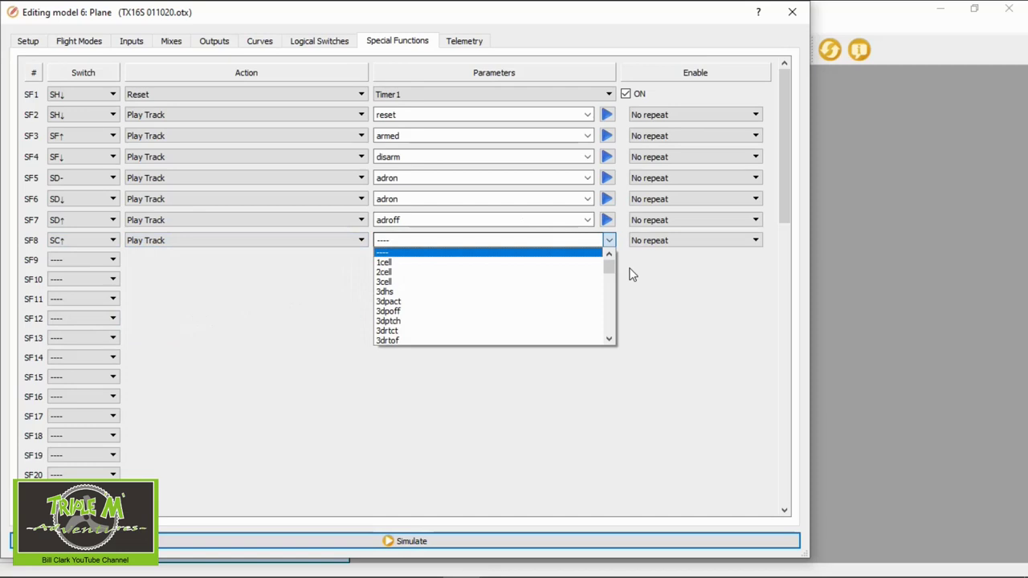
key(Page_Down)
key(Page_Down)
key(Page_Down)
key(Page_Down)
key(Page_Down)
key(Page_Down)
key(Page_Down)
key(Page_Down)
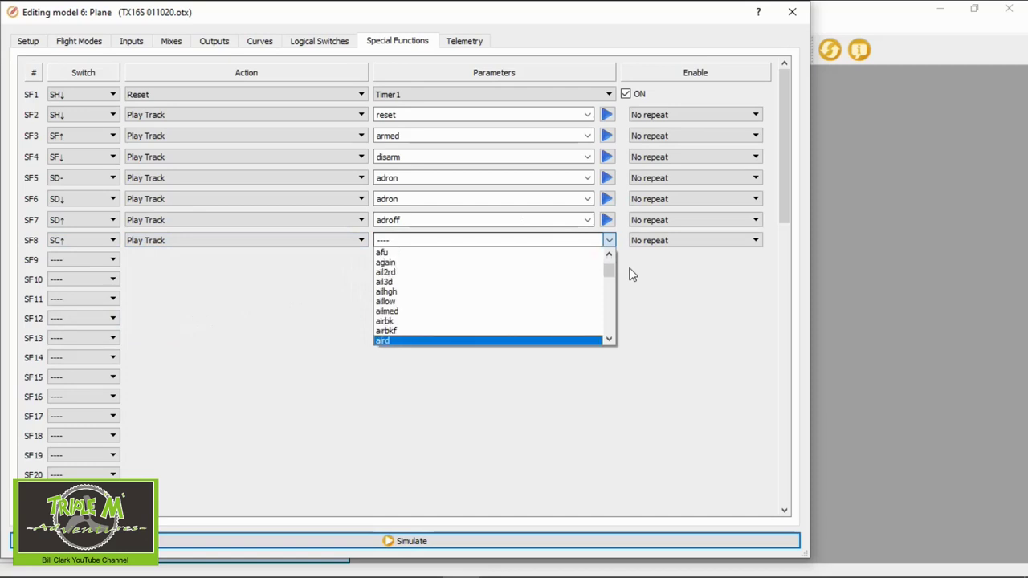
key(Page_Down)
key(Page_Down)
key(Page_Down)
key(Page_Down)
key(Page_Down)
key(Page_Down)
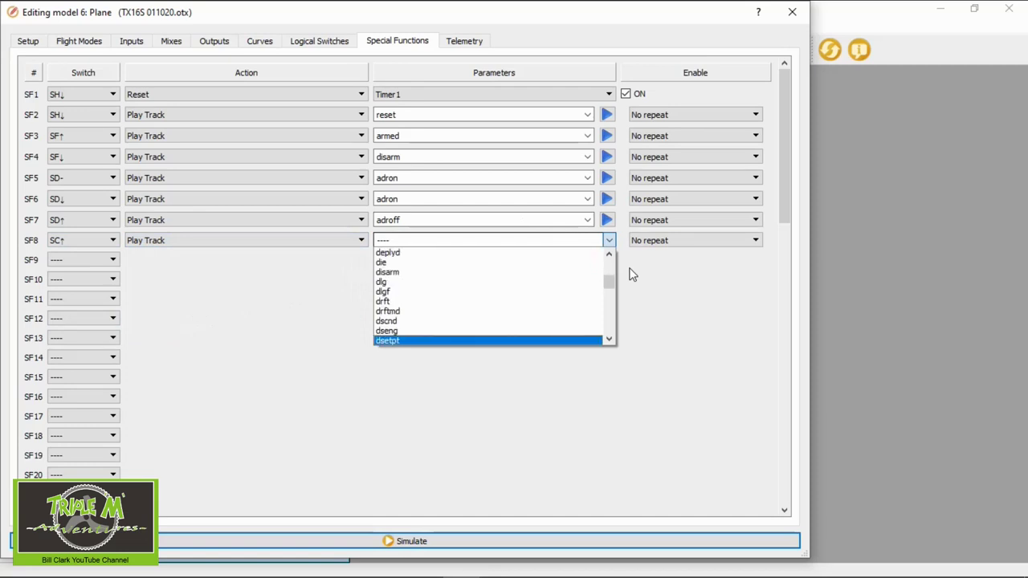
key(Down)
key(Up)
key(Up)
key(Up)
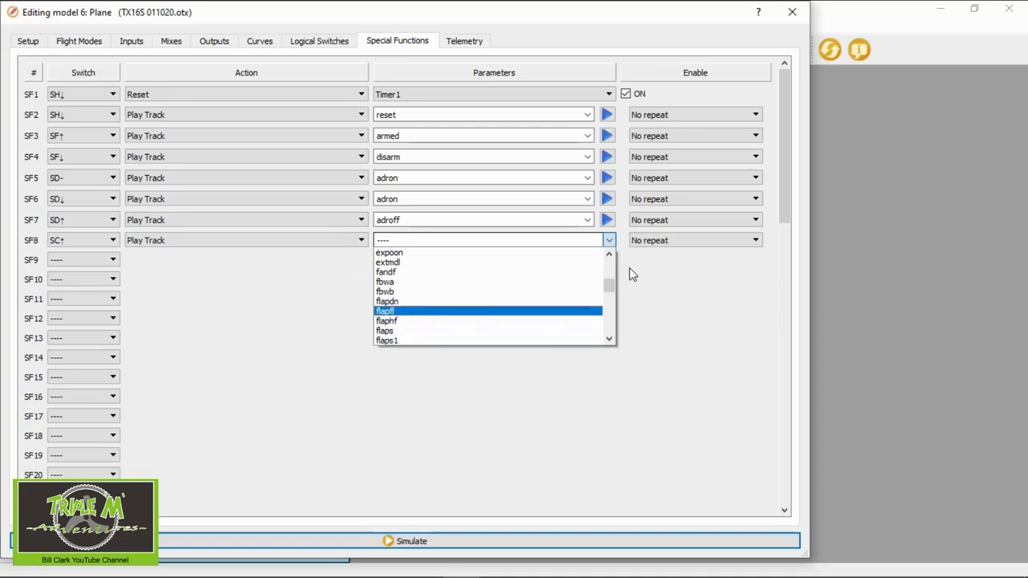
key(Down)
key(Down)
key(Down)
key(Down)
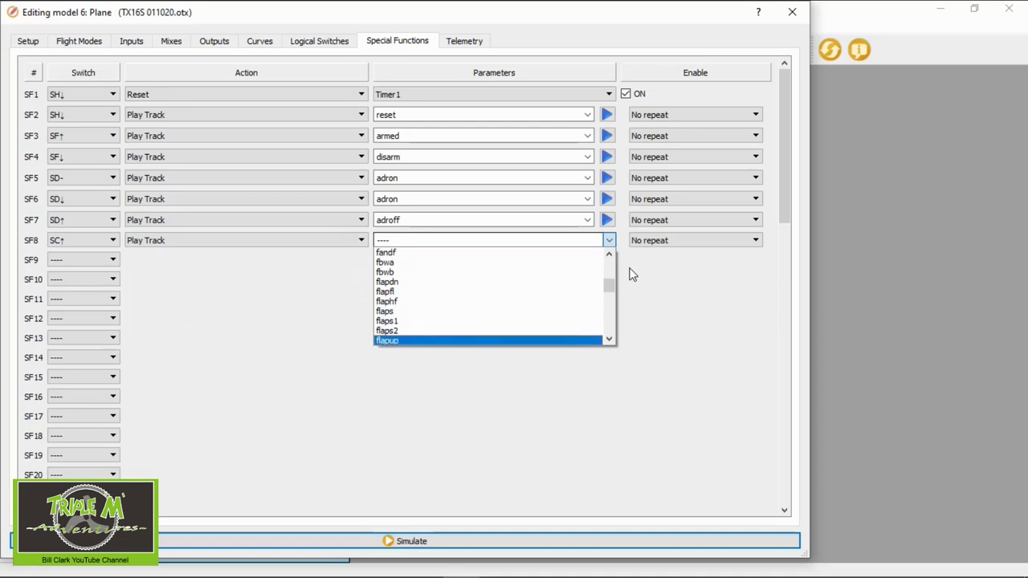
key(Up)
key(Up)
key(Up)
key(Up)
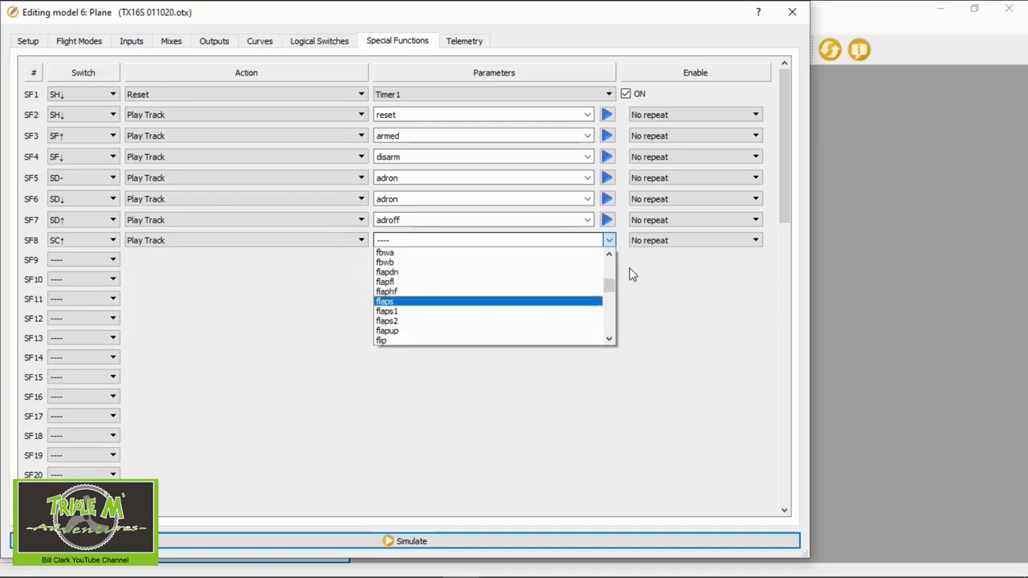
key(Down)
key(Down)
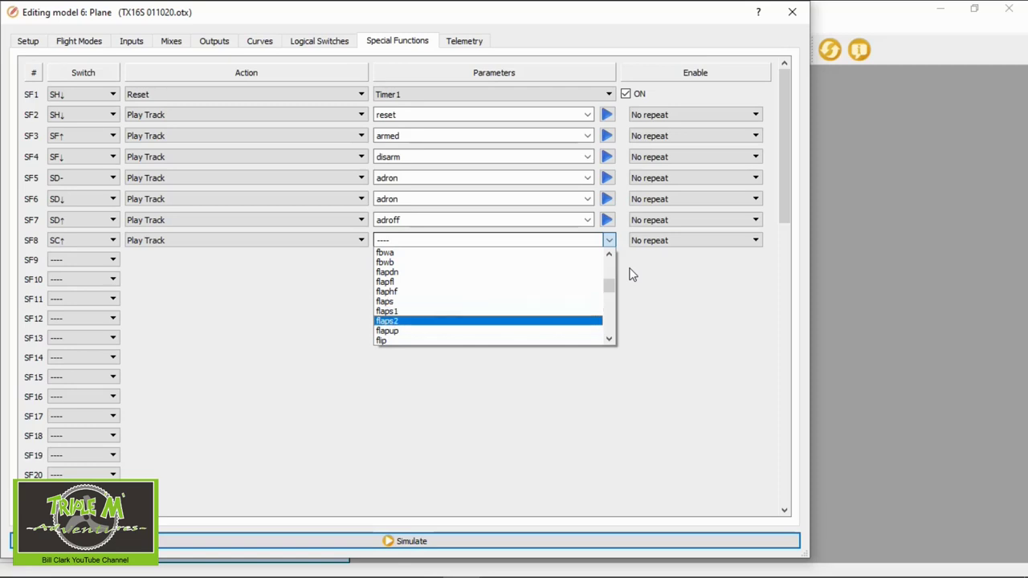
key(Down)
key(Return)
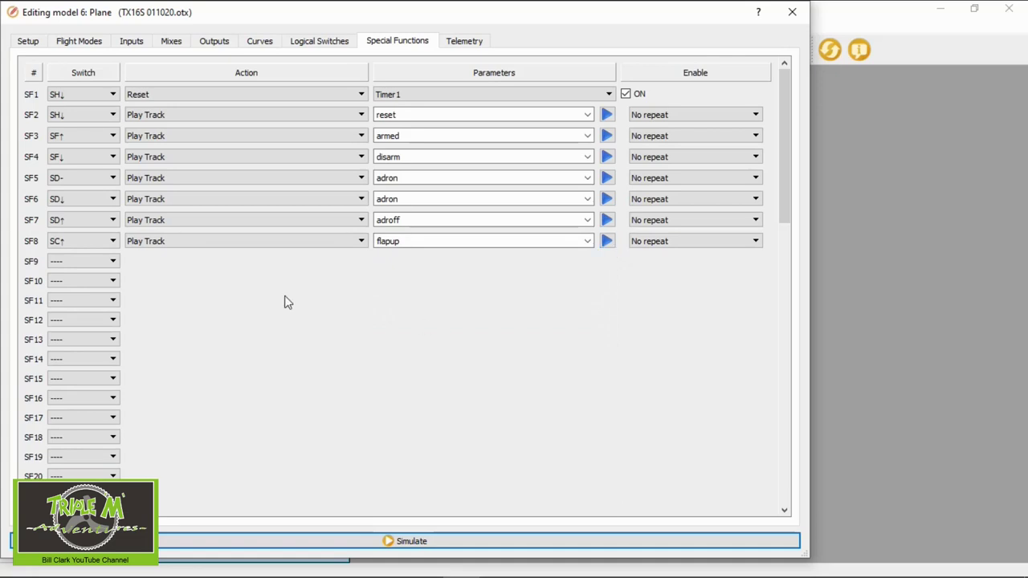
Set special function SF9 to the Play Track action on switch SC-
click(114, 262)
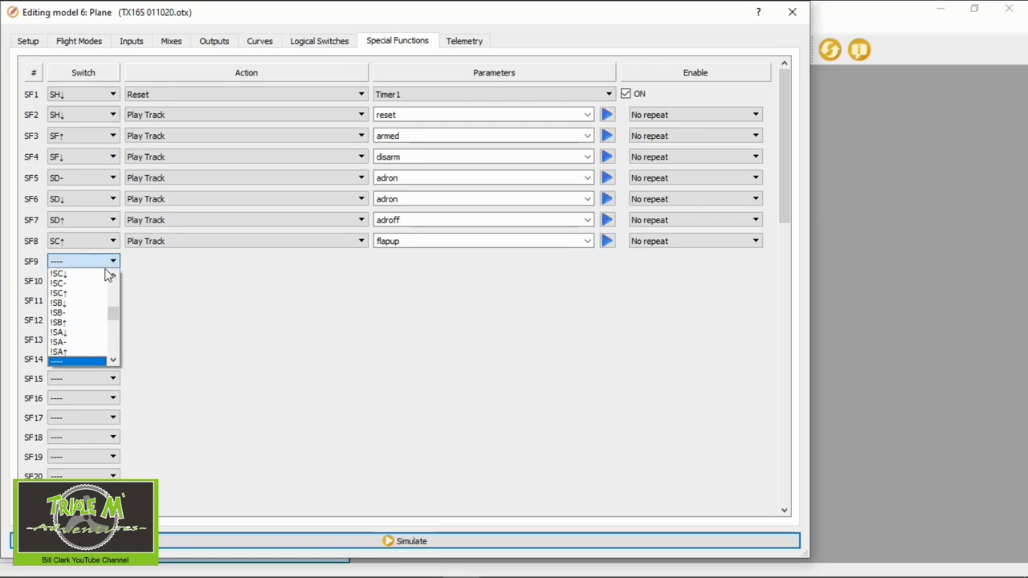
scroll(108, 281, down, 3)
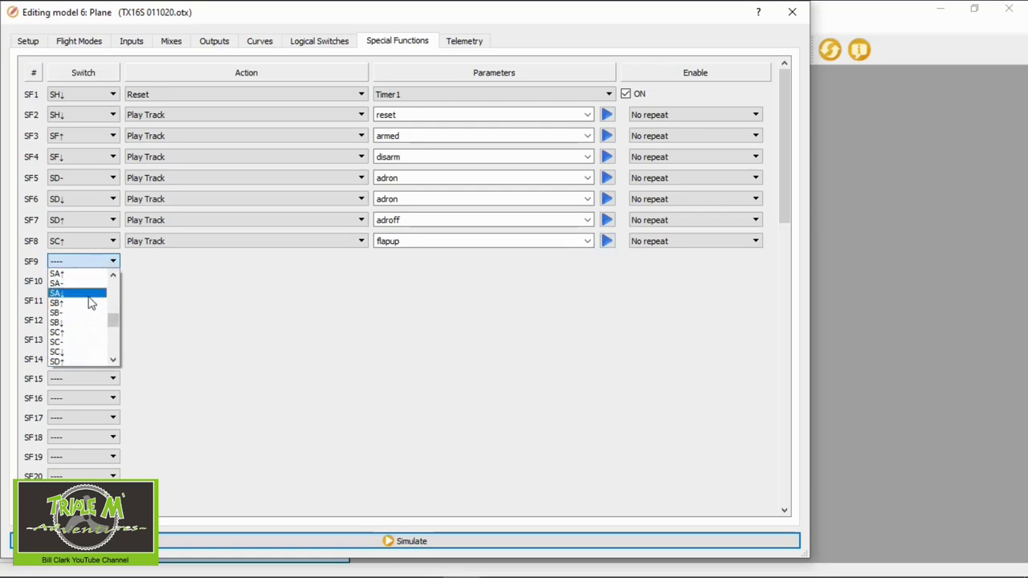
click(78, 342)
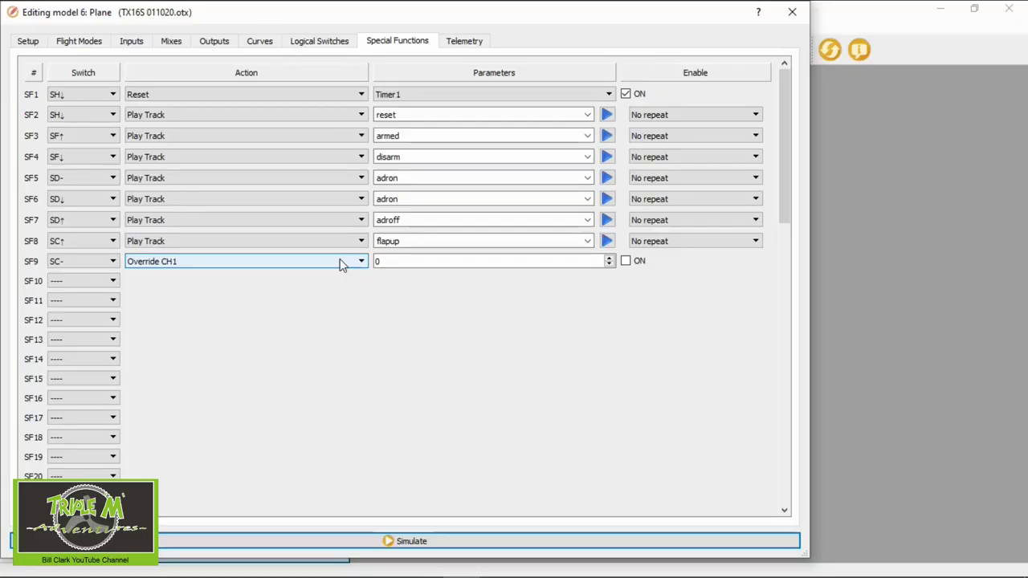
click(363, 263)
scroll(354, 314, down, 7)
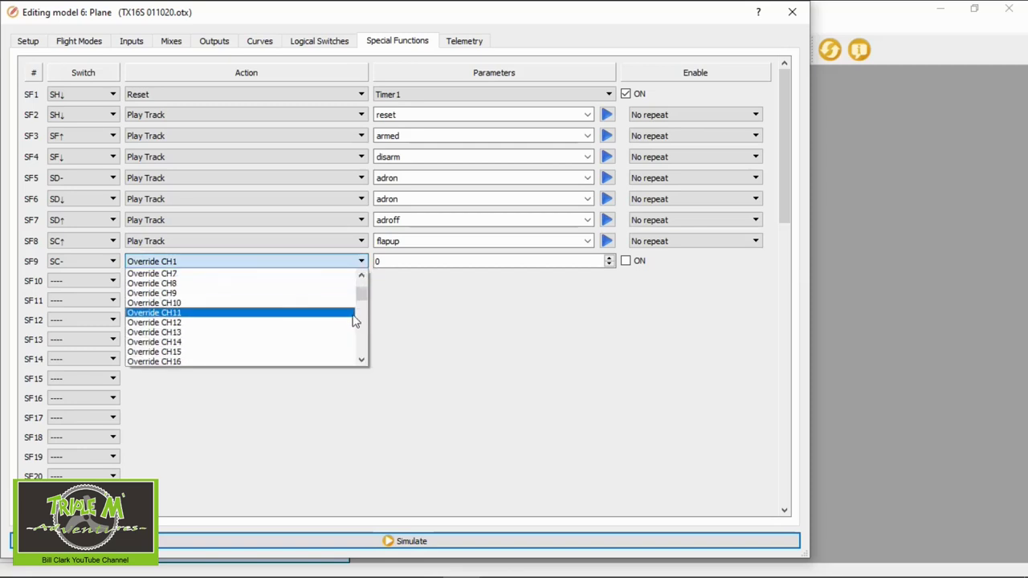
scroll(333, 317, down, 5)
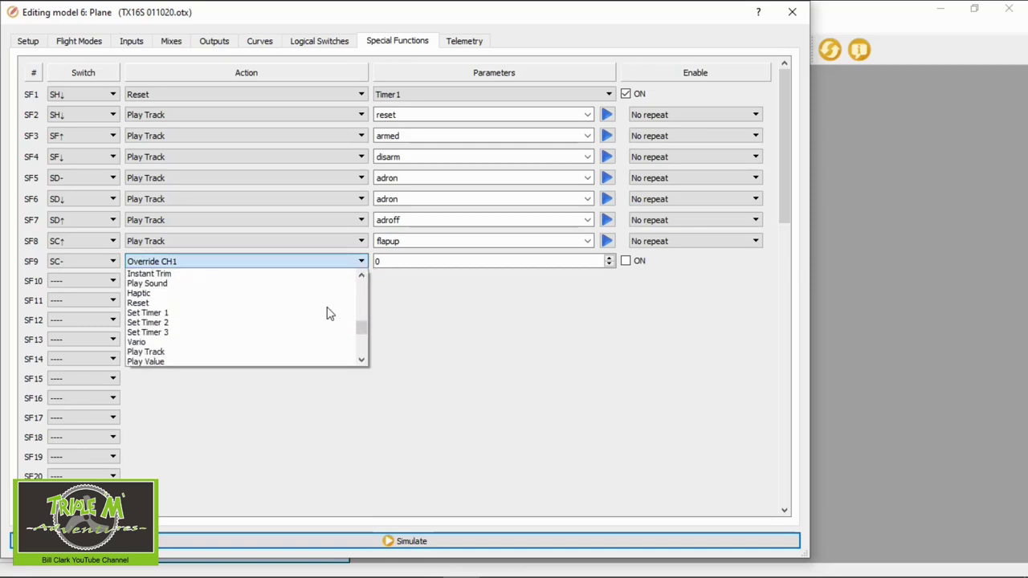
click(165, 353)
Choose flaps1 as the track played by special function SF9
click(609, 261)
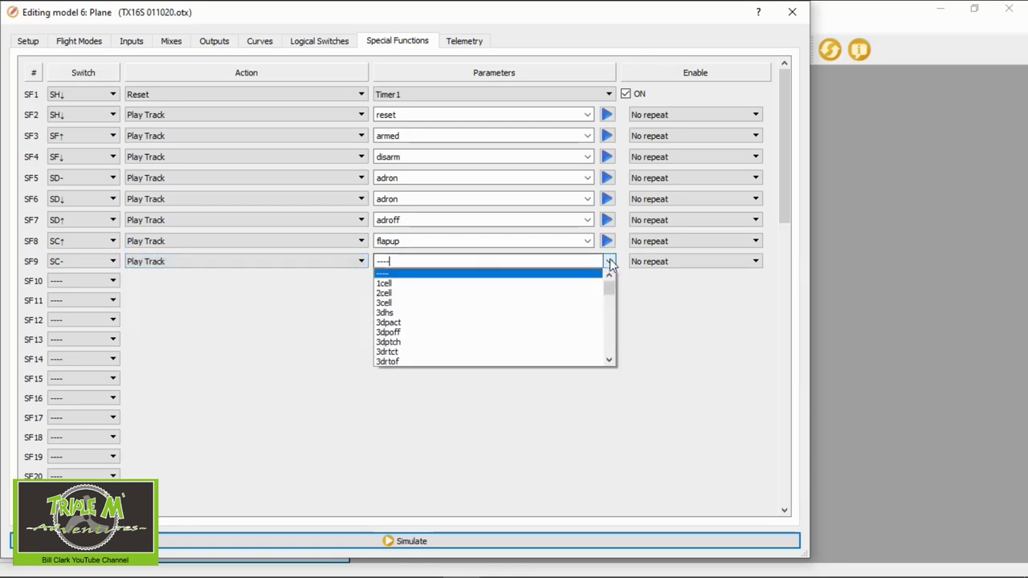
key(Down)
key(Down)
key(Down)
key(Down)
key(Down)
key(Down)
key(Down)
key(Down)
key(Down)
key(Down)
key(Down)
key(Down)
key(Down)
key(Down)
key(Down)
key(Down)
key(Down)
key(Down)
key(Down)
key(Down)
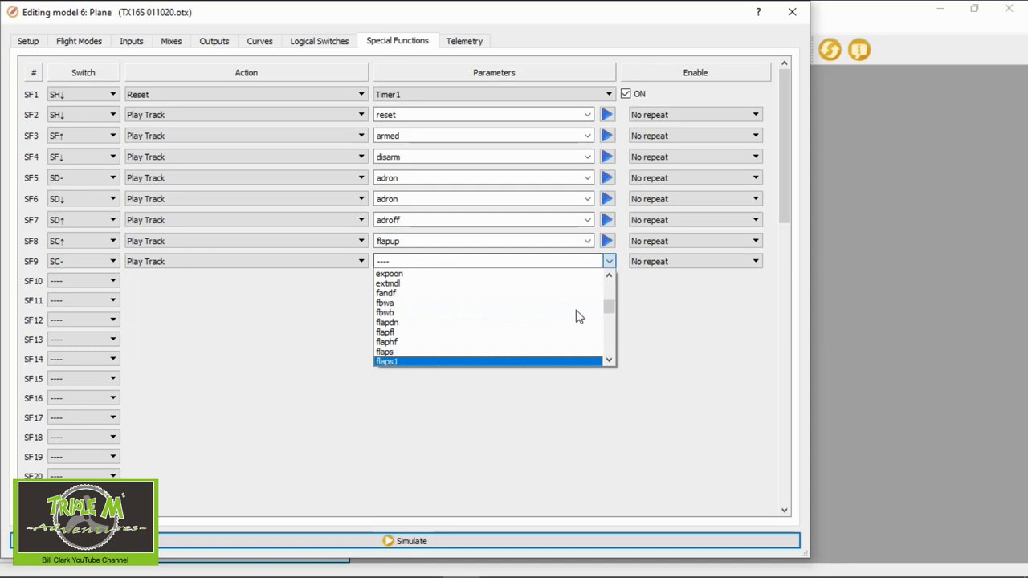
key(Return)
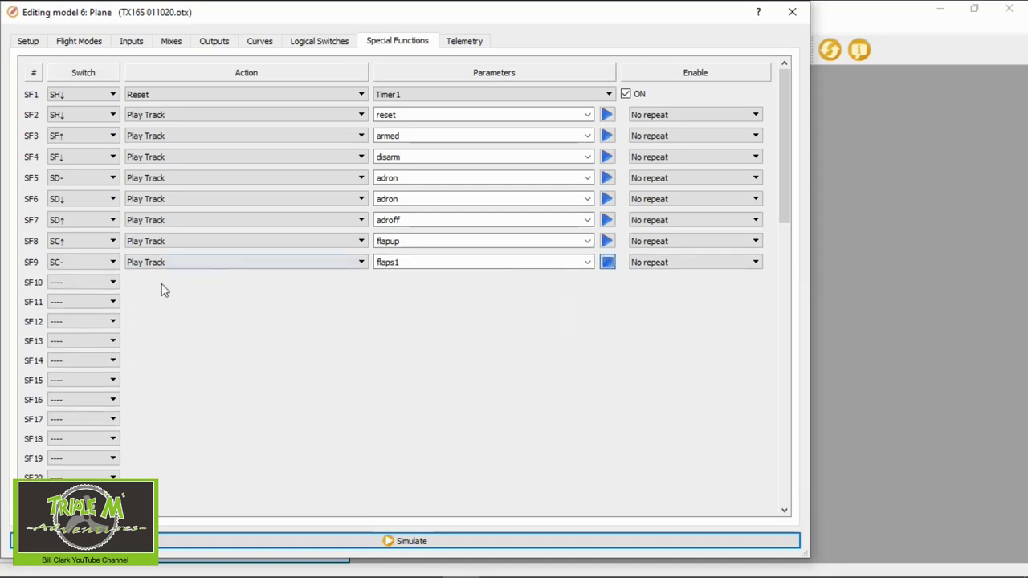
Set special function SF10 to the Play Track action on switch SC↓
click(114, 284)
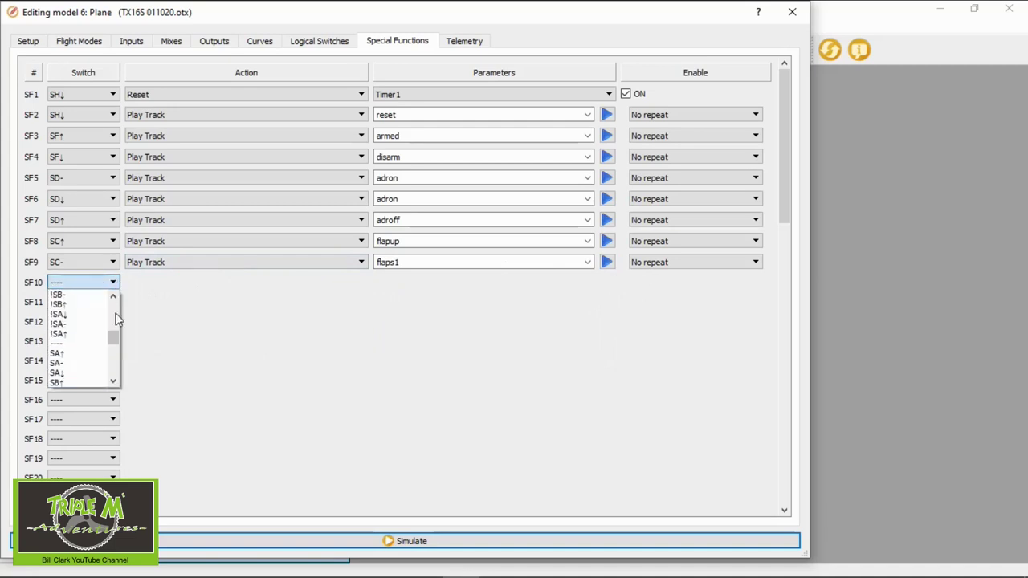
scroll(96, 331, down, 3)
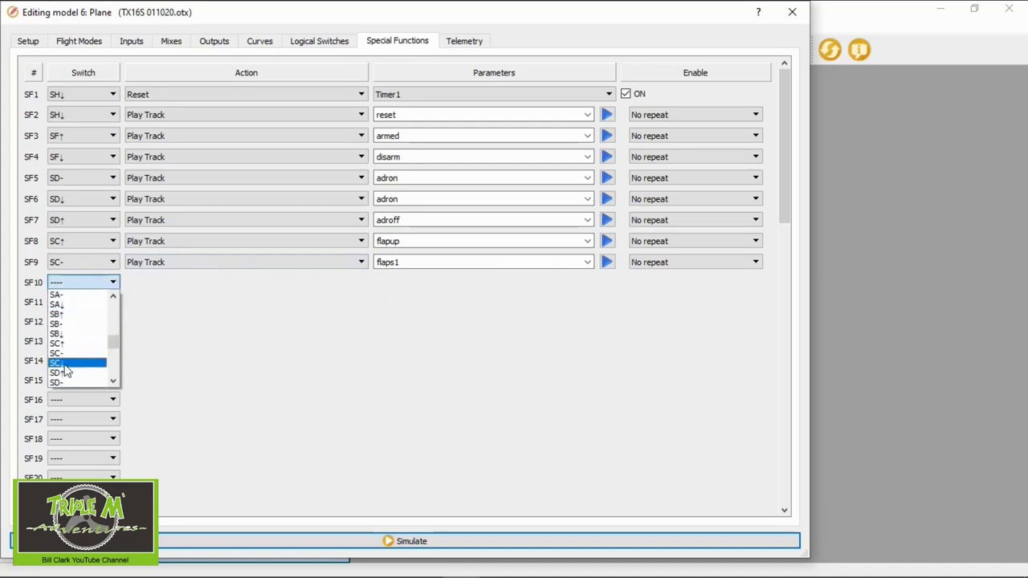
click(64, 365)
click(360, 283)
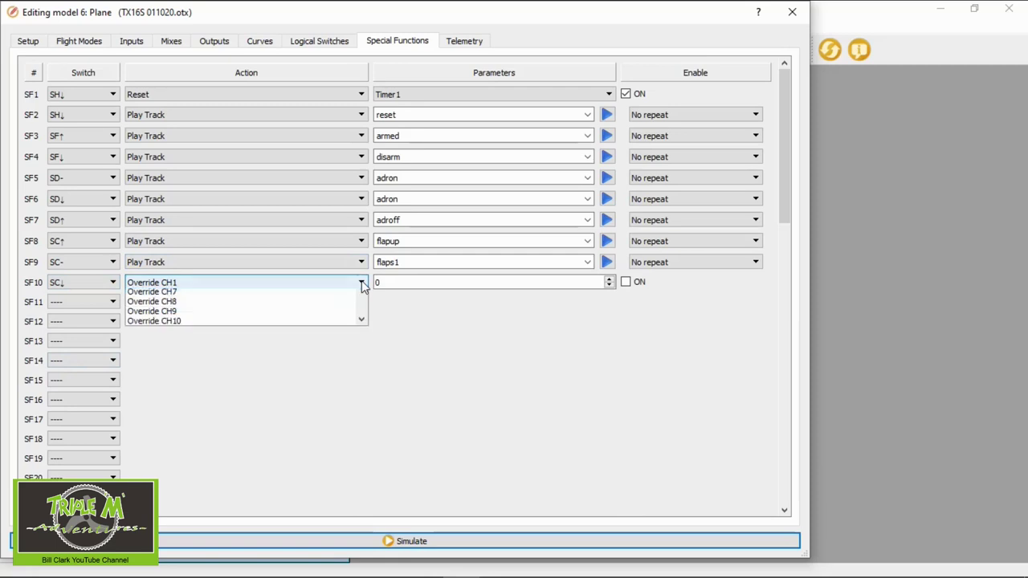
scroll(332, 321, down, 12)
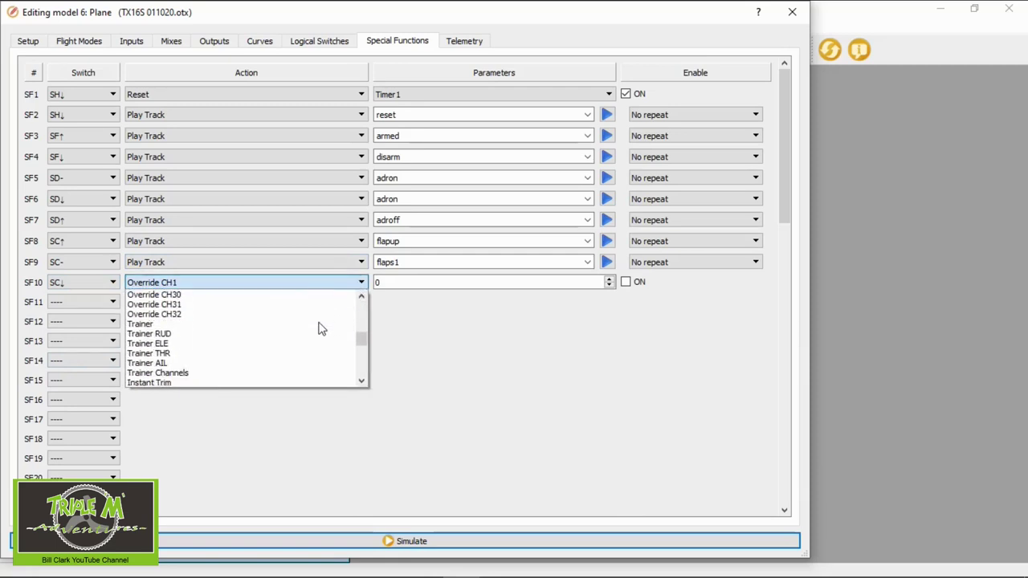
click(146, 333)
Choose flaps2 as the track played by special function SF10
click(609, 283)
key(Down)
key(Down)
key(Down)
key(Down)
key(Down)
key(Down)
key(Down)
key(Down)
key(Down)
key(Down)
key(Down)
key(Down)
key(Down)
key(Down)
key(Down)
key(Down)
key(Down)
key(Down)
key(Down)
key(Down)
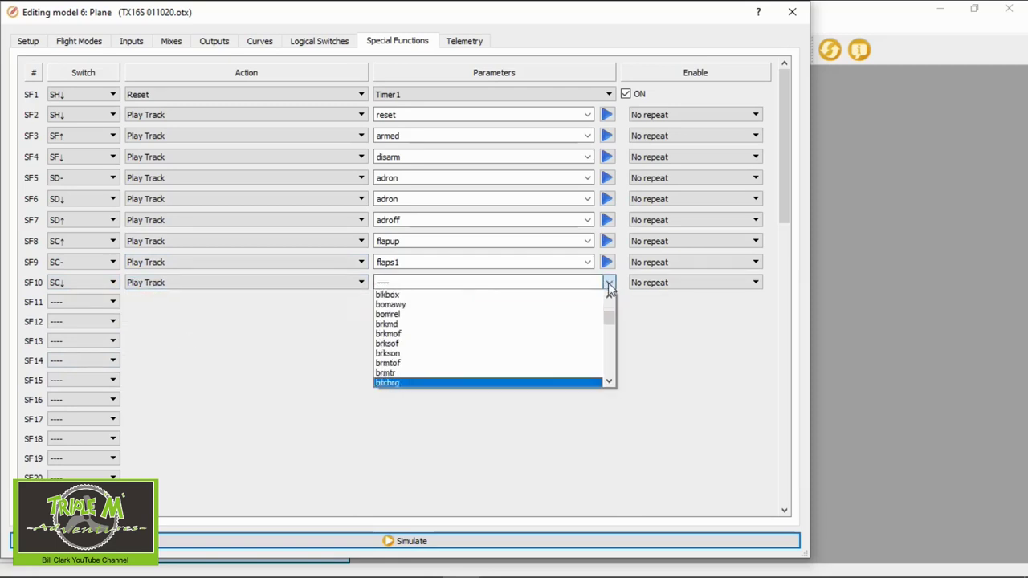
key(Down)
key(Down)
key(Down)
key(Down)
key(Down)
key(Down)
key(Down)
key(Down)
key(Down)
key(Up)
key(Up)
key(Up)
key(Up)
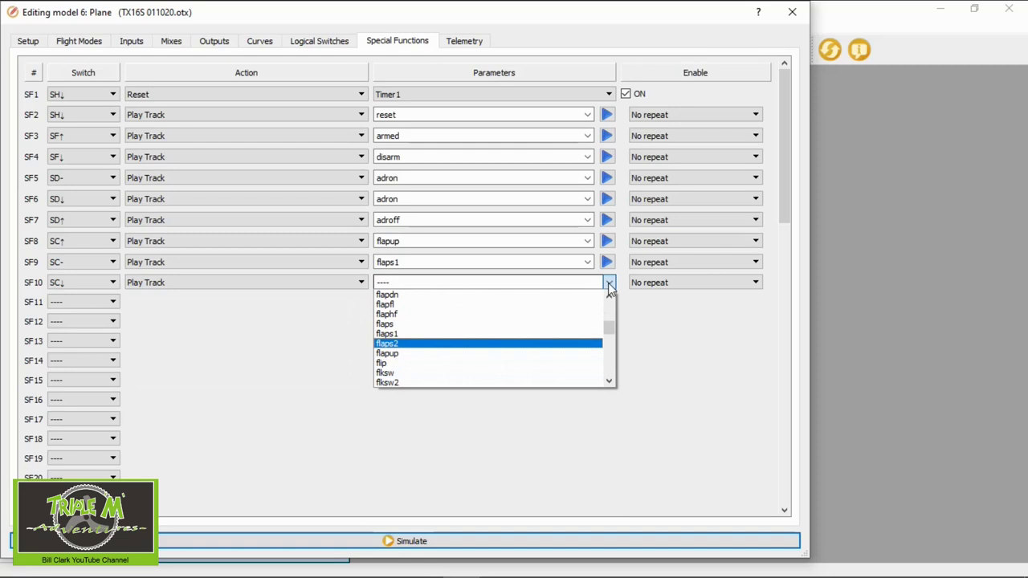
key(Return)
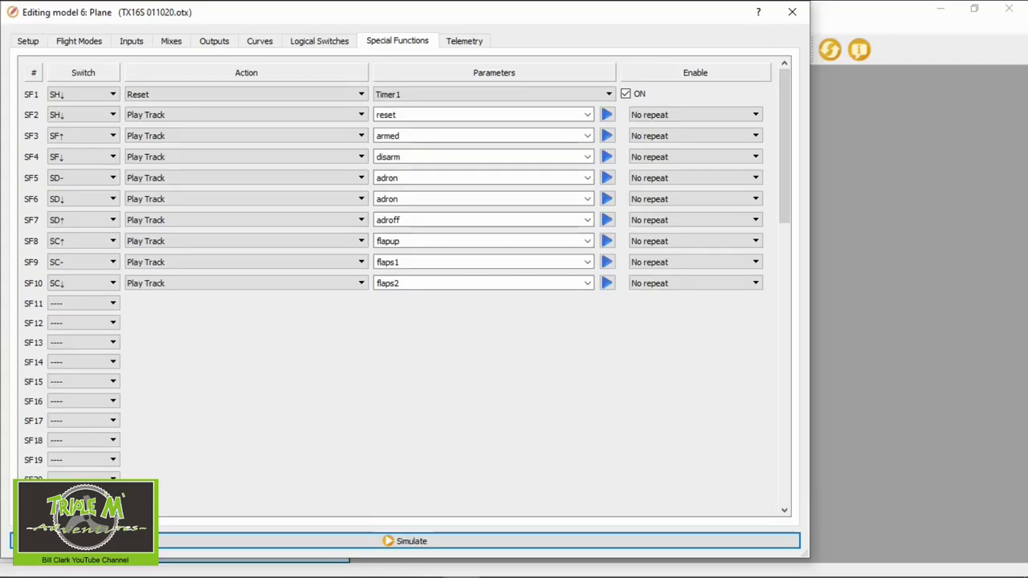
Simulate the model and test switch SC in its middle and down positions with the monitor for channels 1-8 open
click(411, 541)
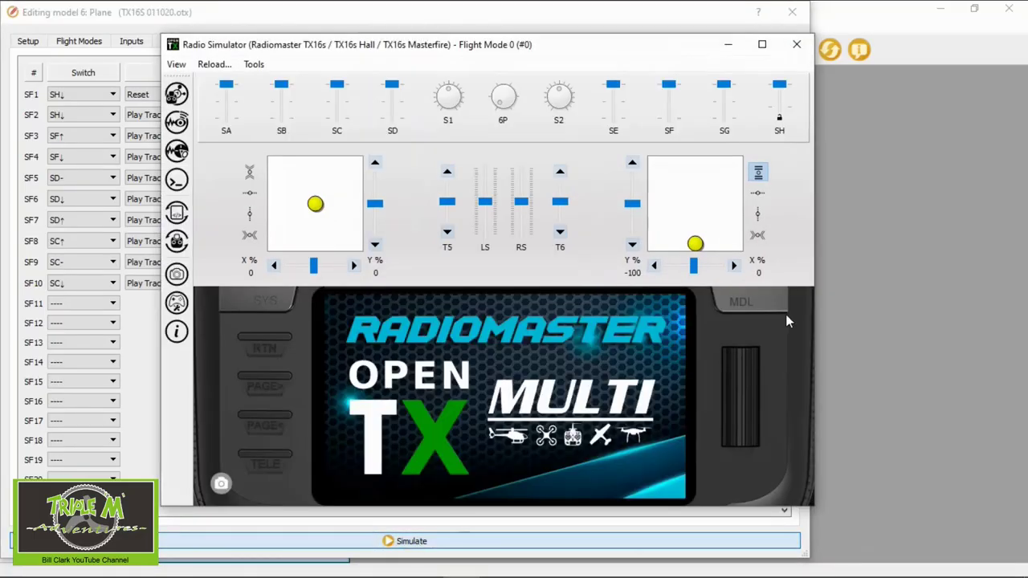
click(753, 299)
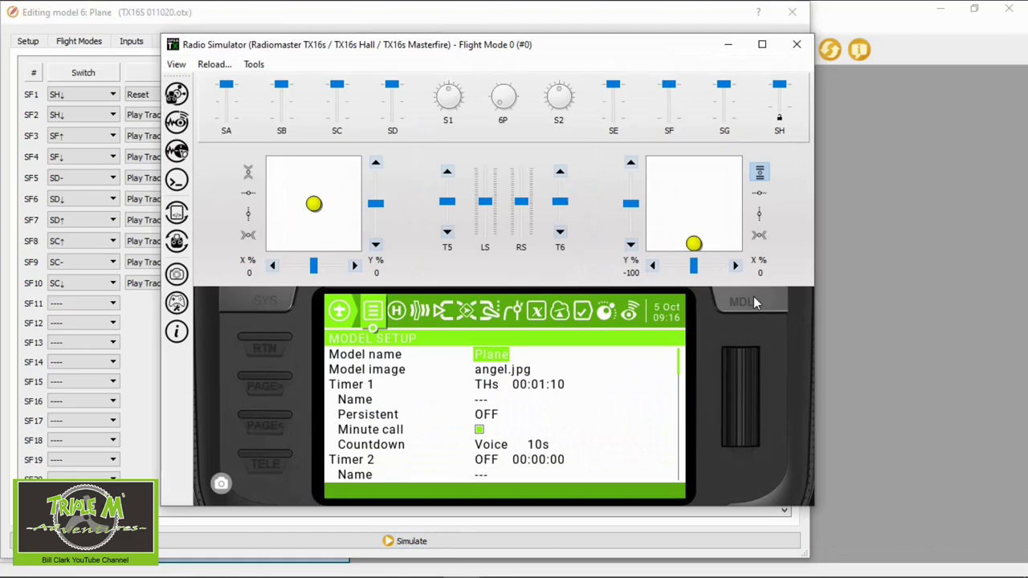
click(753, 302)
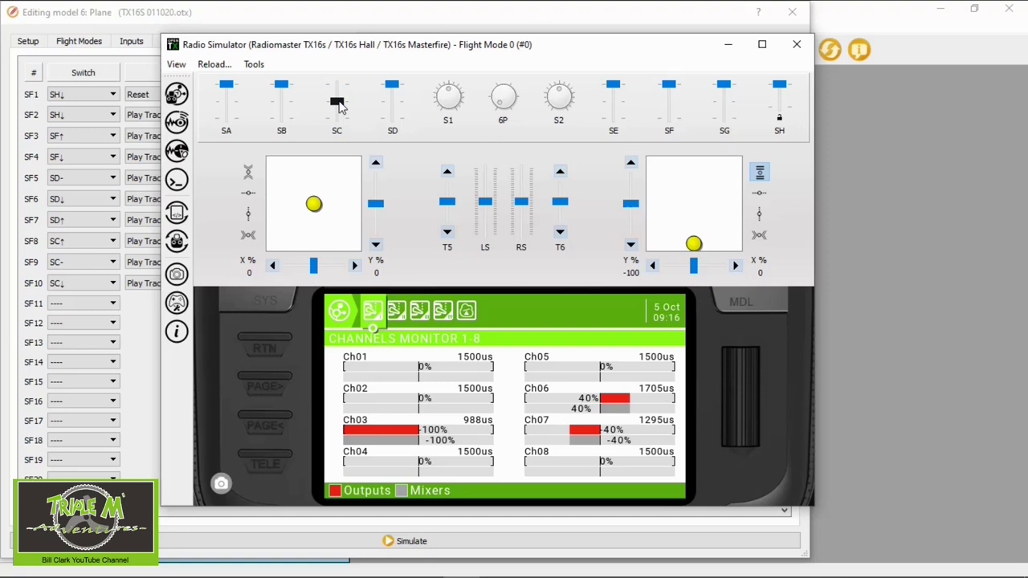
click(340, 118)
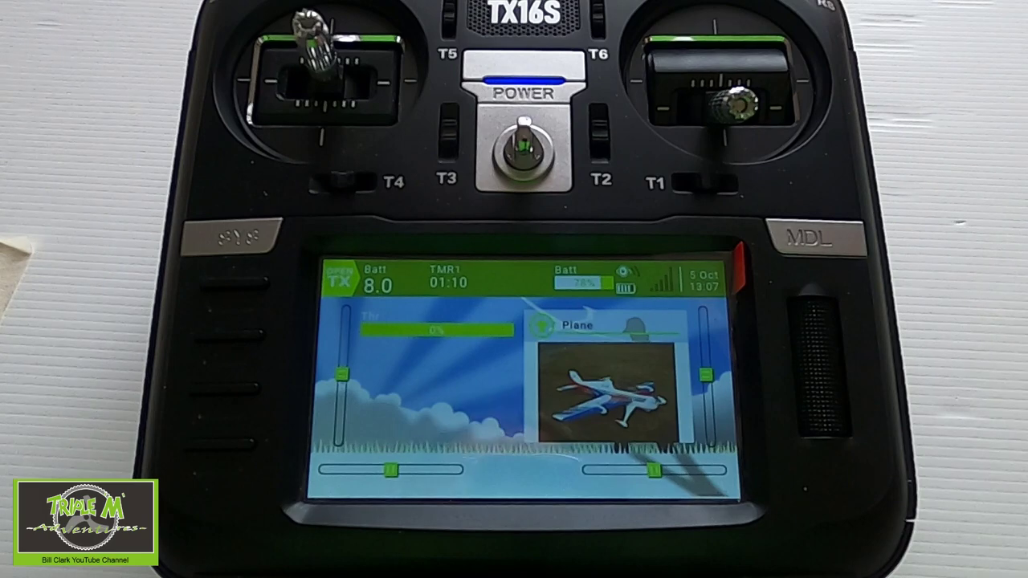
click(807, 237)
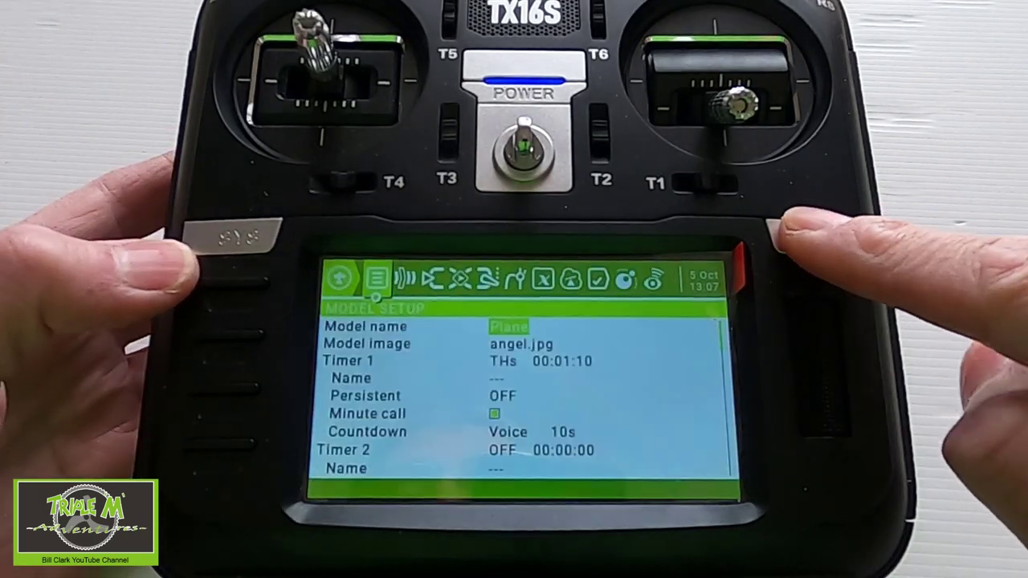
click(241, 333)
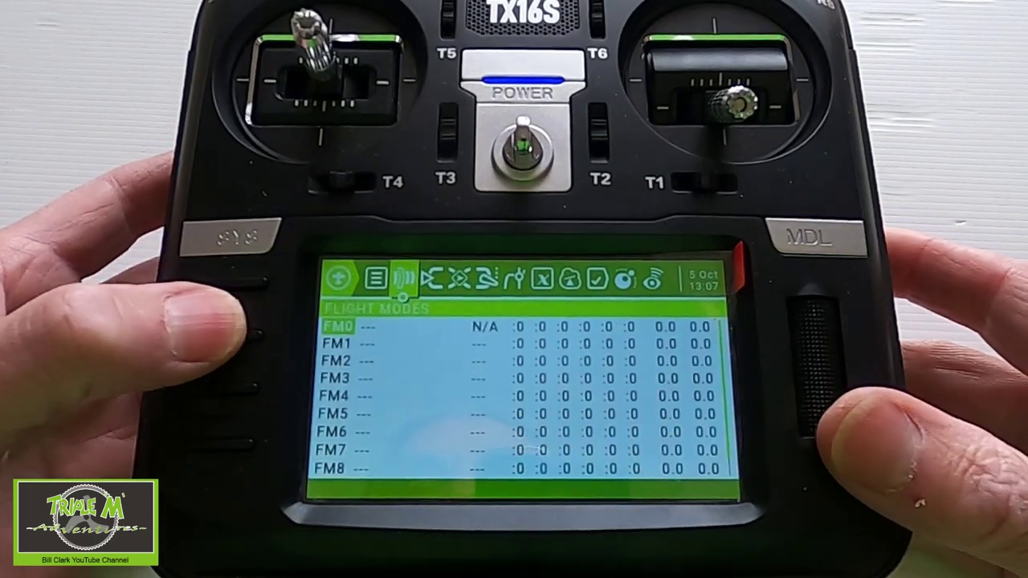
click(241, 333)
scroll(811, 362, up, 1)
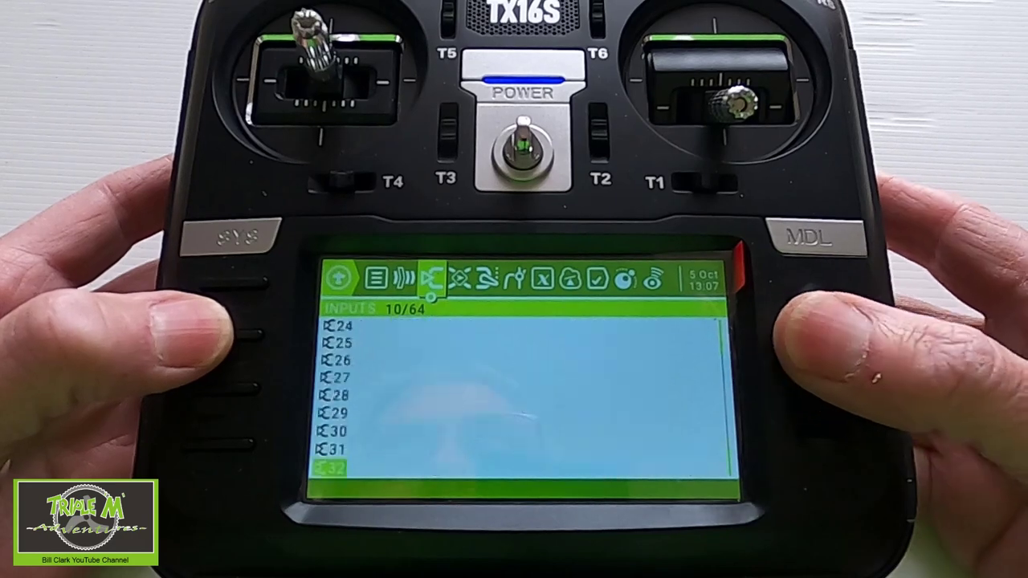
scroll(811, 338, down, 10)
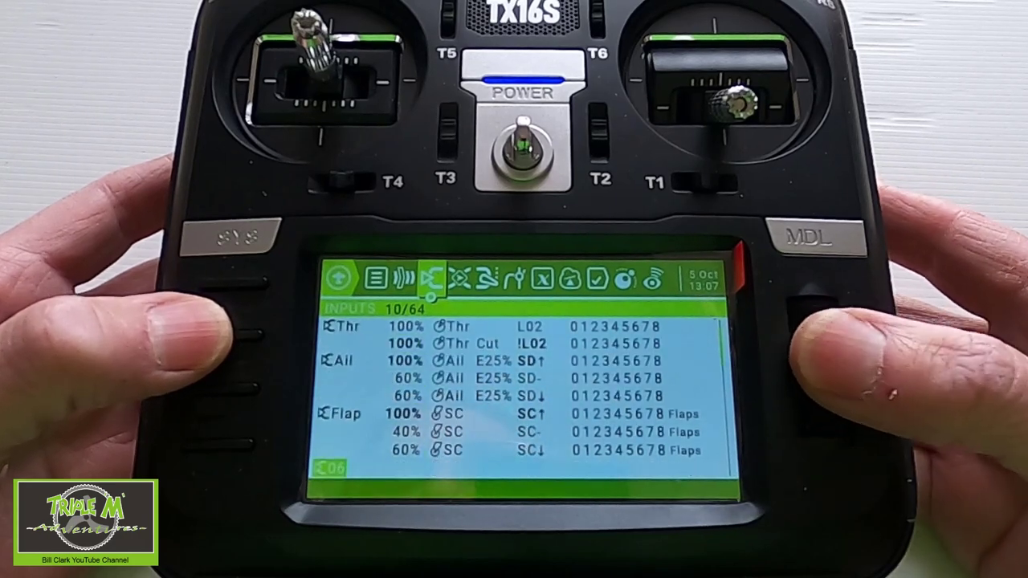
scroll(811, 338, up, 1)
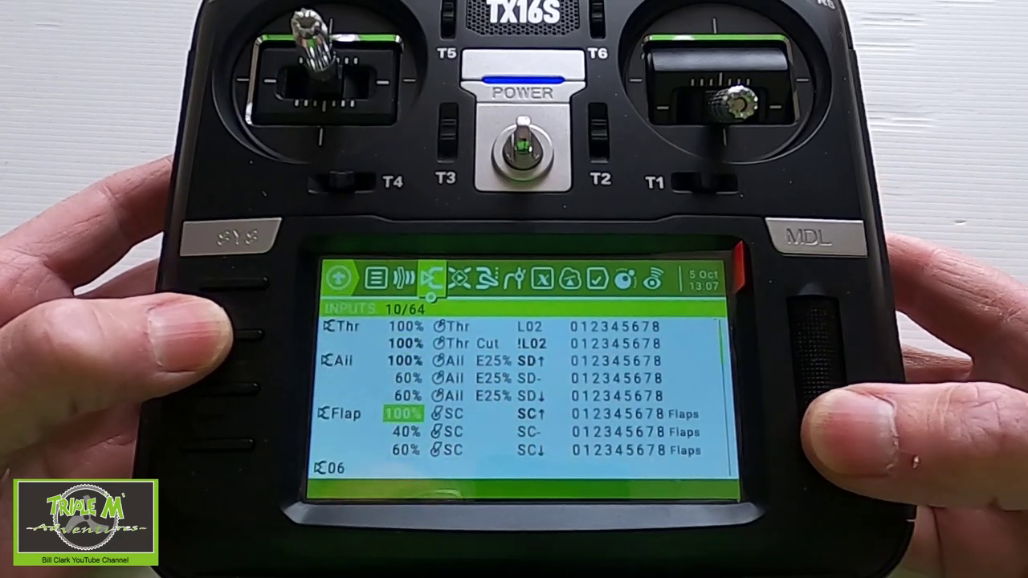
click(811, 354)
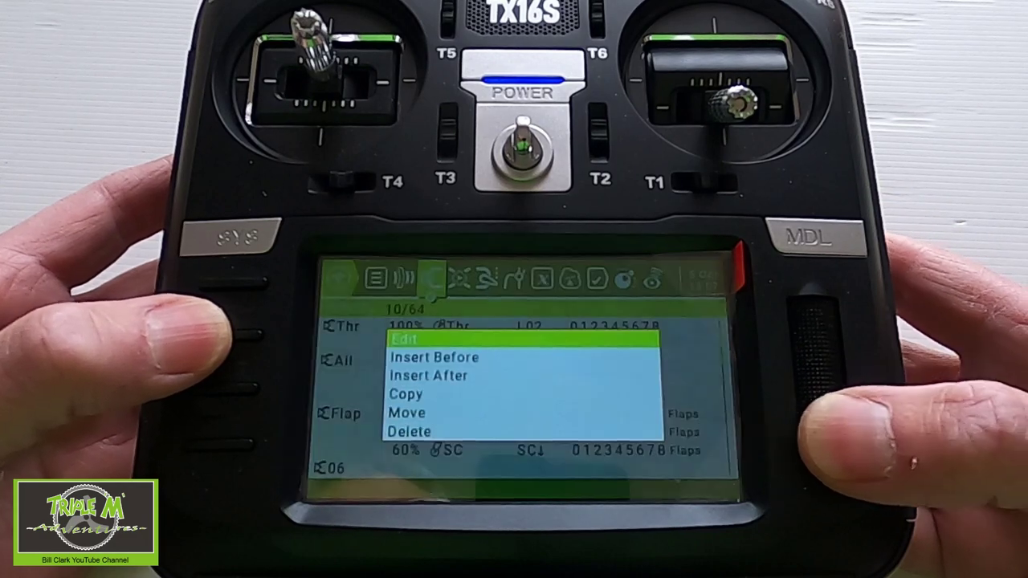
click(811, 354)
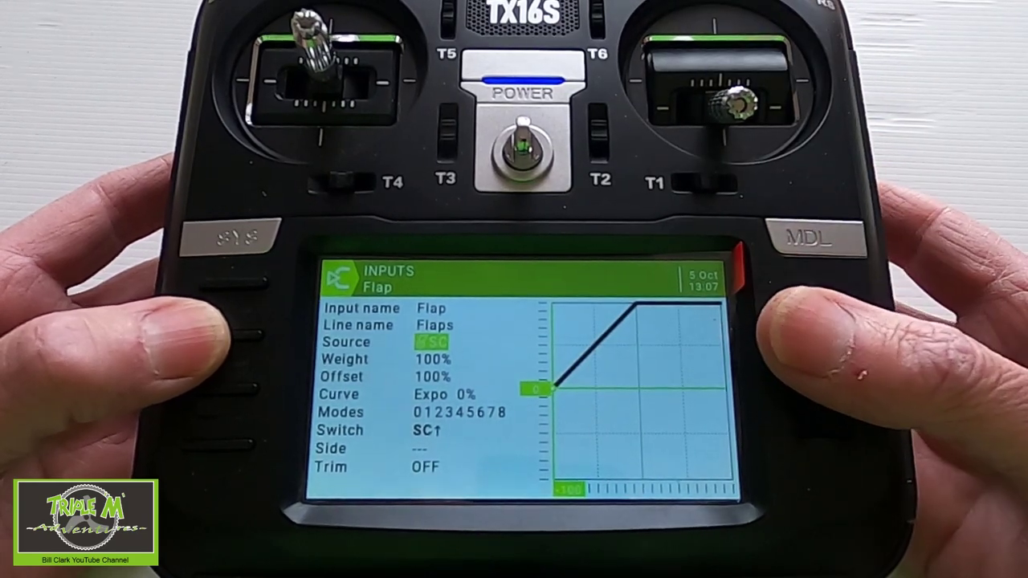
scroll(432, 351, down, 1)
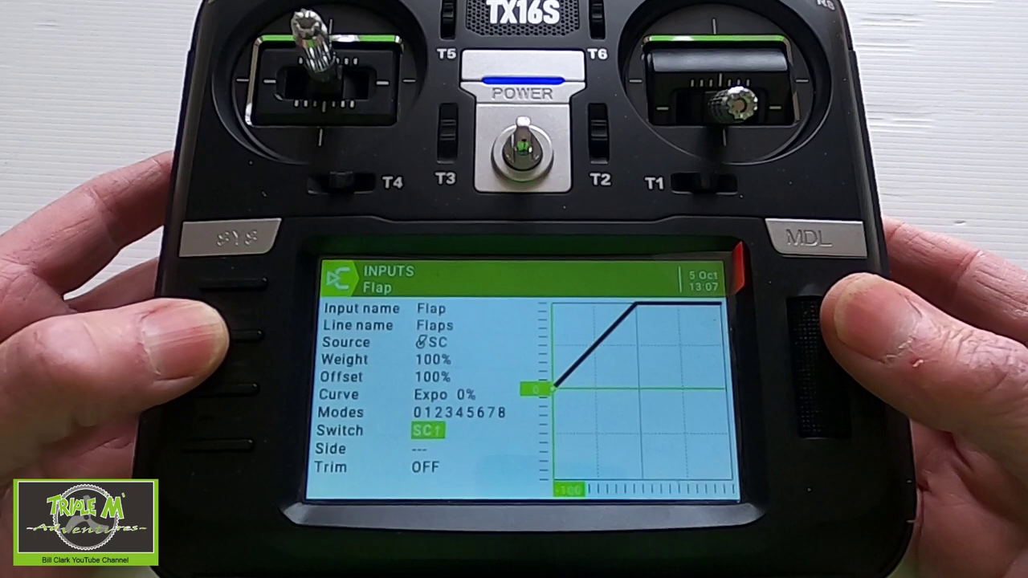
click(431, 307)
key(Escape)
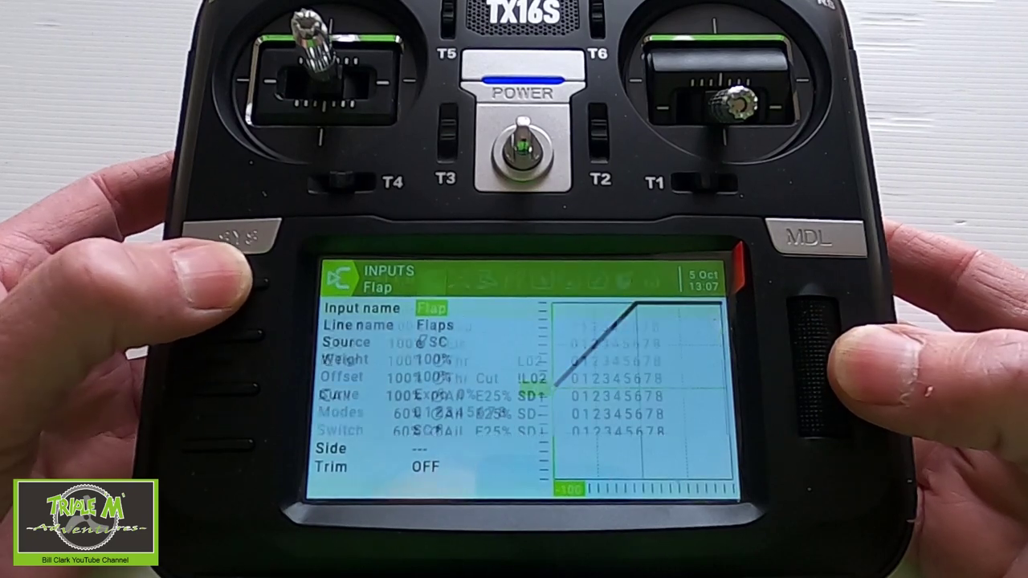